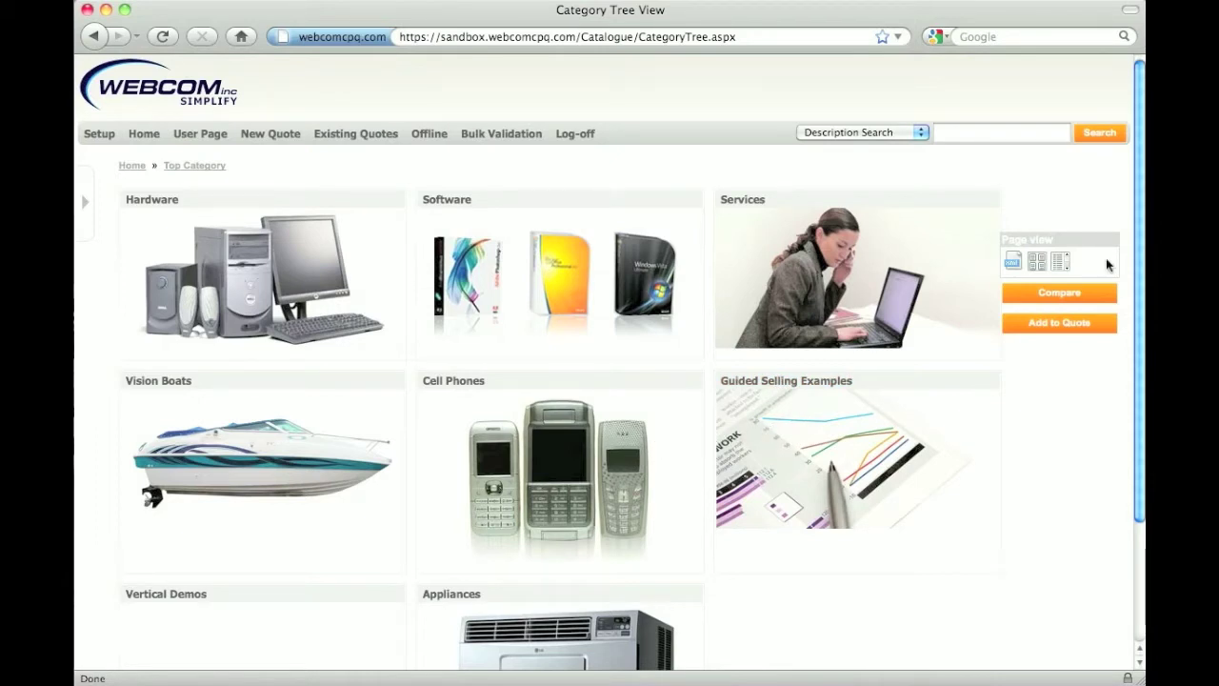
# Try the product list view with Category and Product Type filters, then return to picture categories
pyautogui.click(1059, 264)
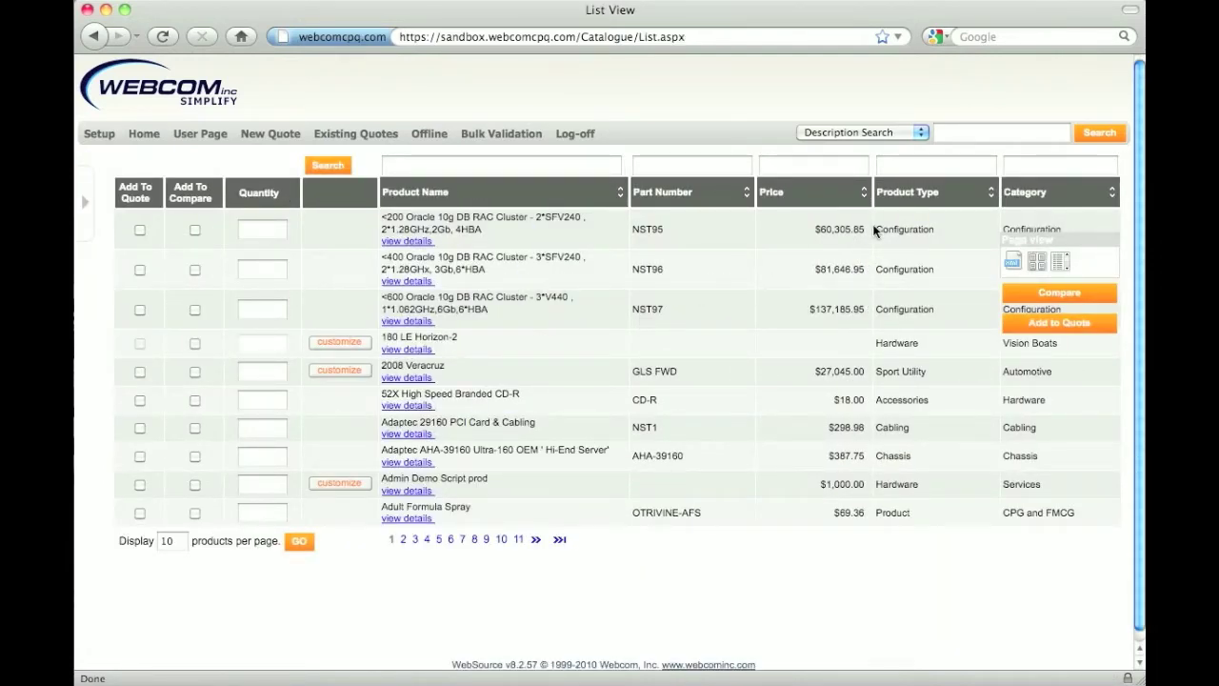
pyautogui.click(1035, 168)
pyautogui.click(940, 169)
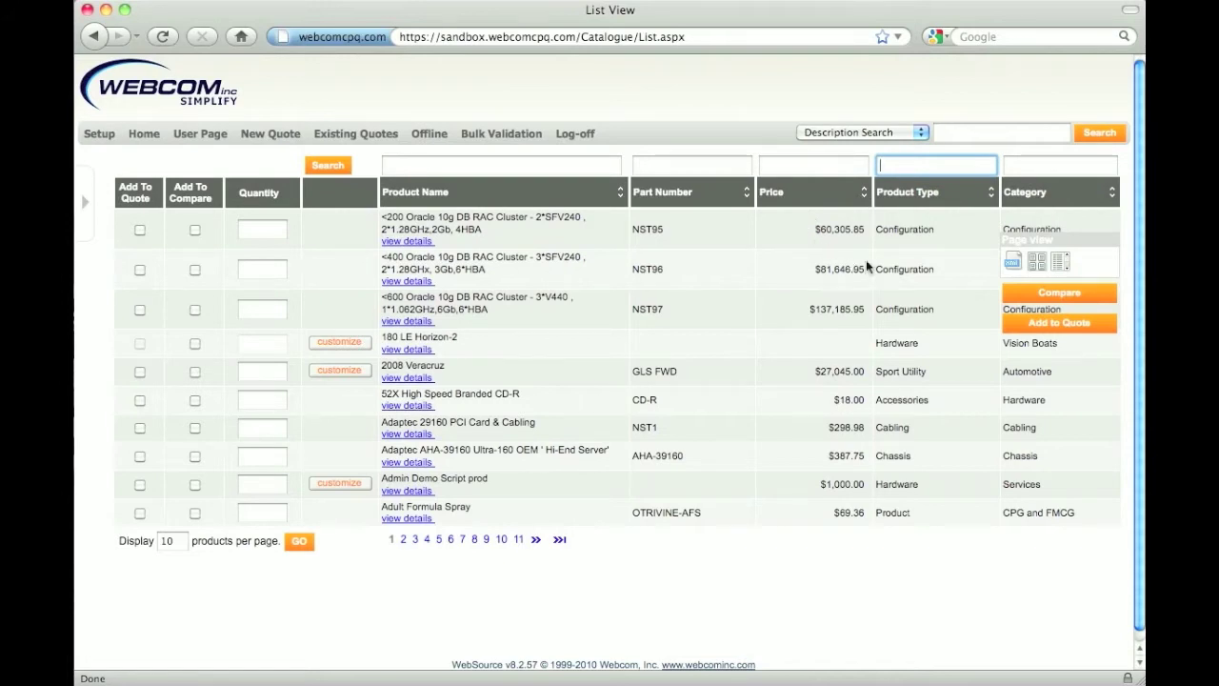
pyautogui.click(1036, 260)
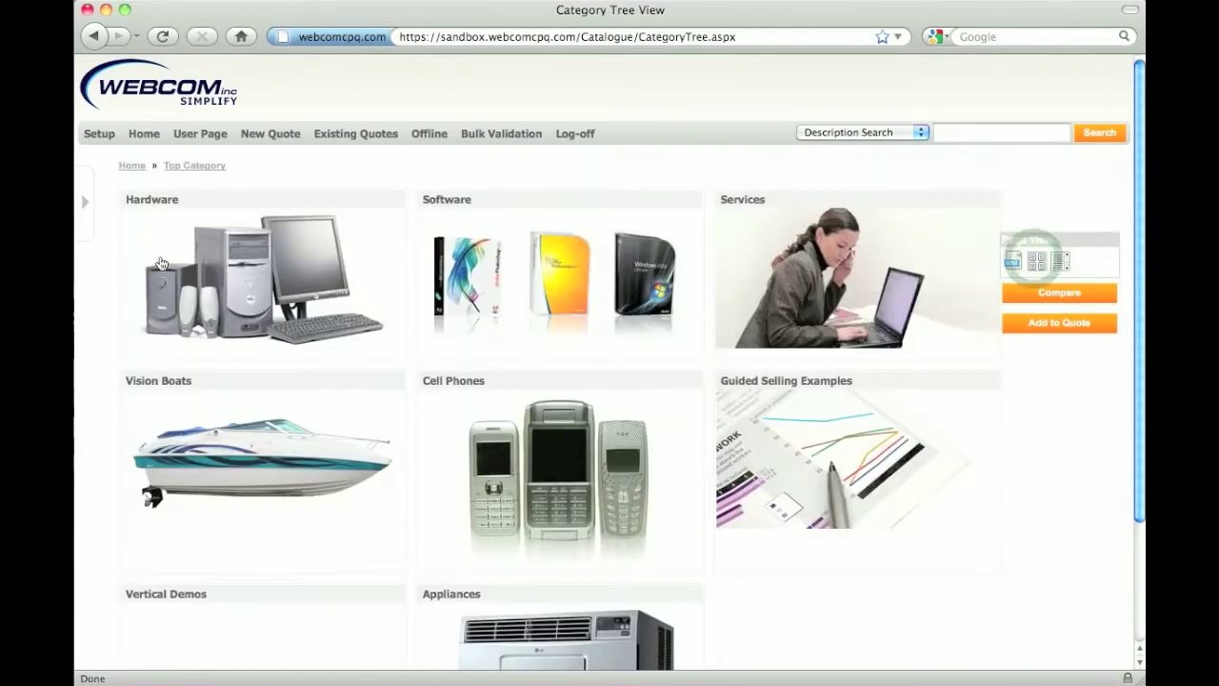
# Open the category tree, expand Cell Phones and Vertical Demos, and view the search types
pyautogui.click(83, 216)
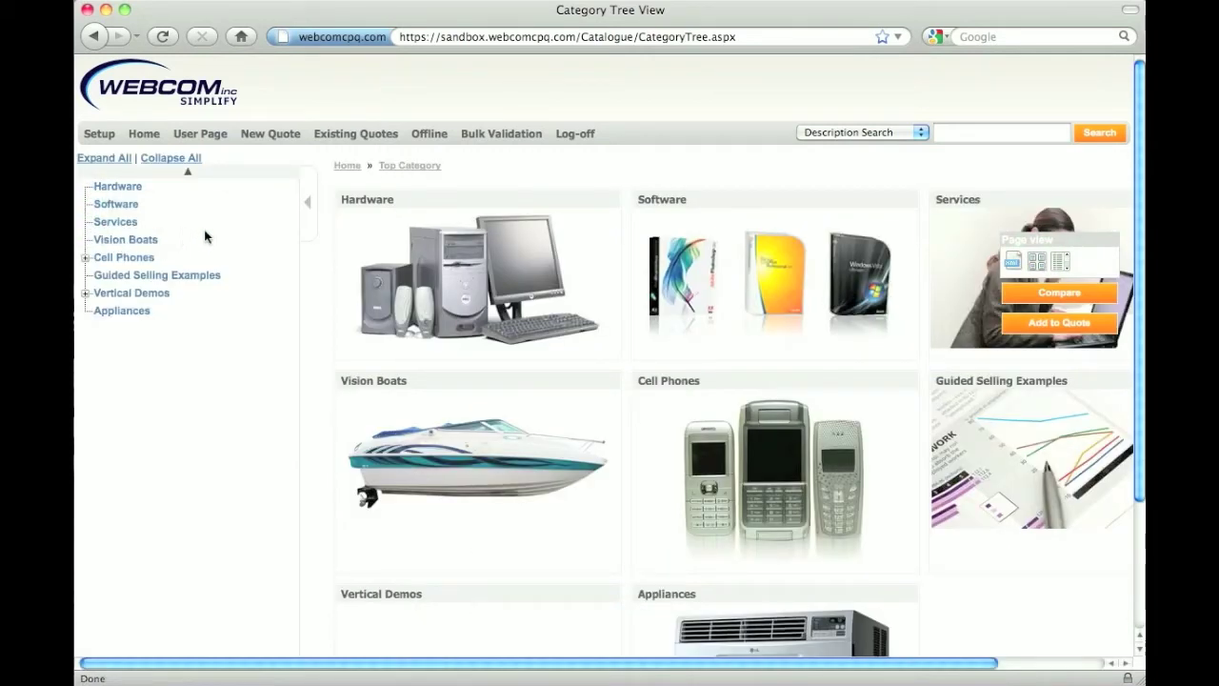
pyautogui.click(86, 257)
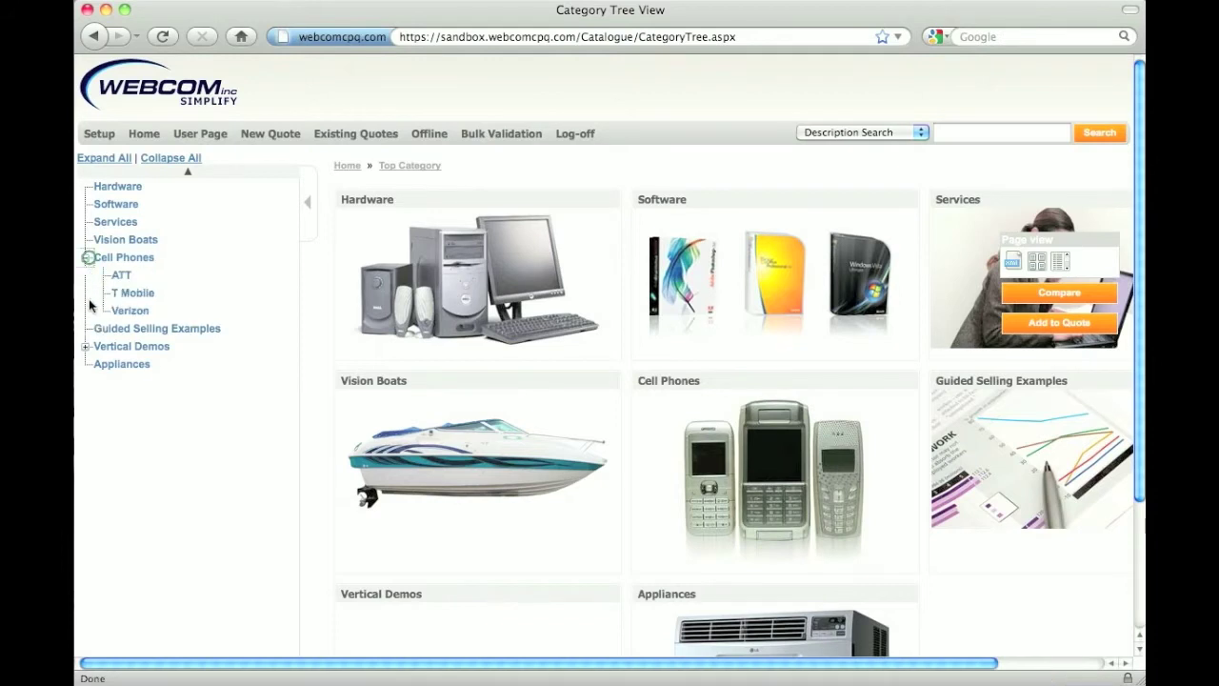
pyautogui.click(85, 346)
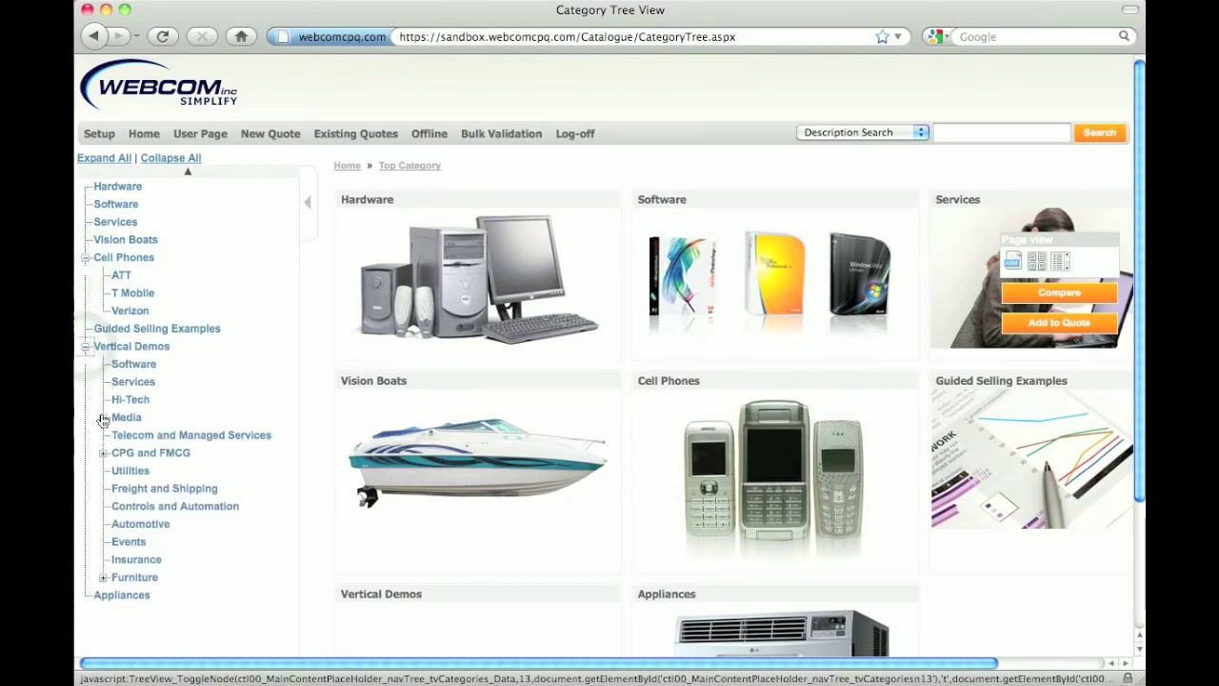
pyautogui.click(835, 132)
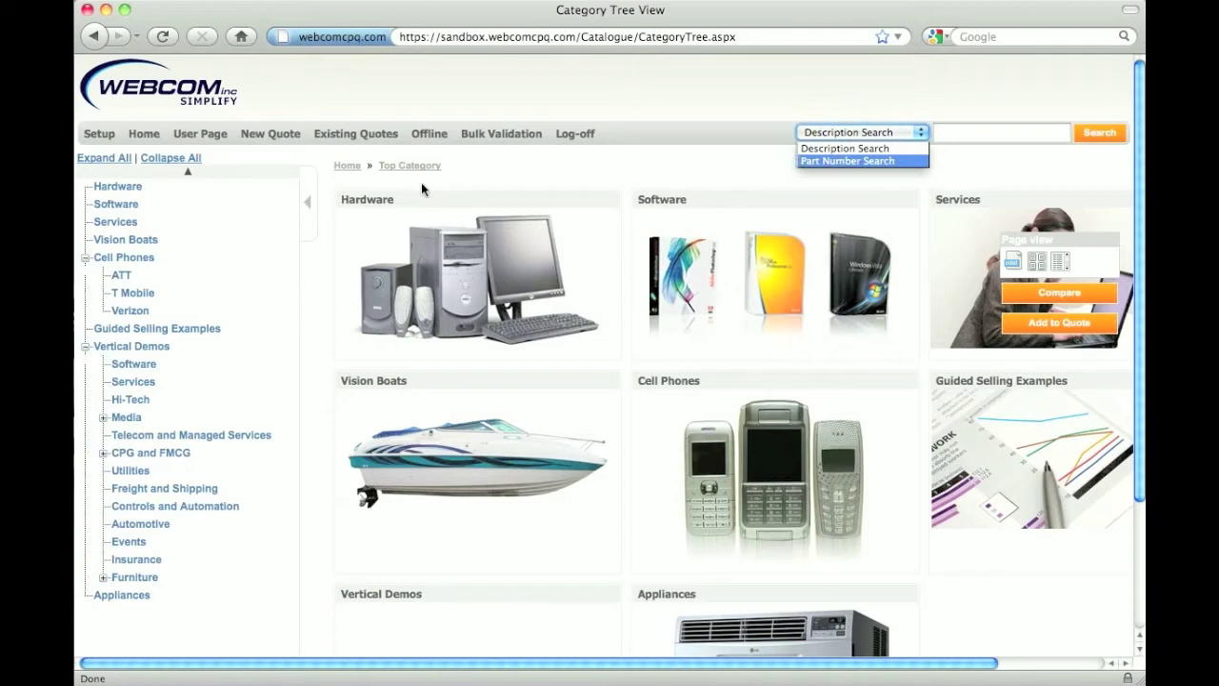
# Keep Description Search, open Cell Phones, hide the tree, and start the guided Cell Phone selection
pyautogui.click(137, 263)
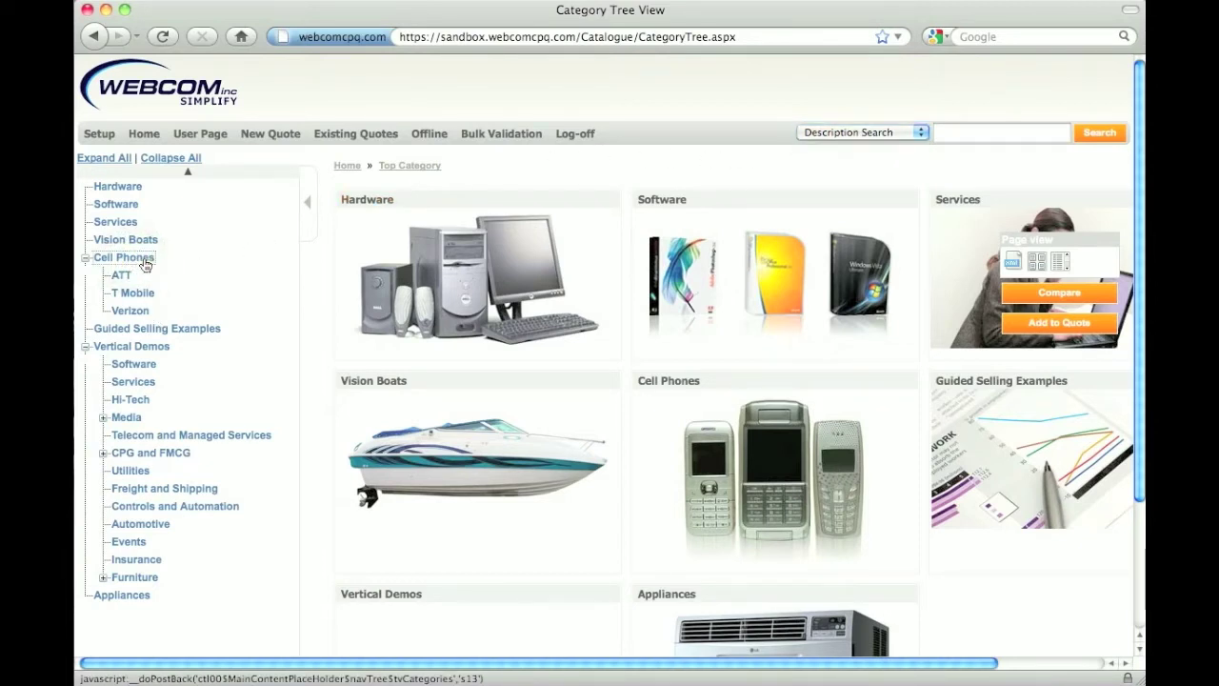
pyautogui.click(145, 264)
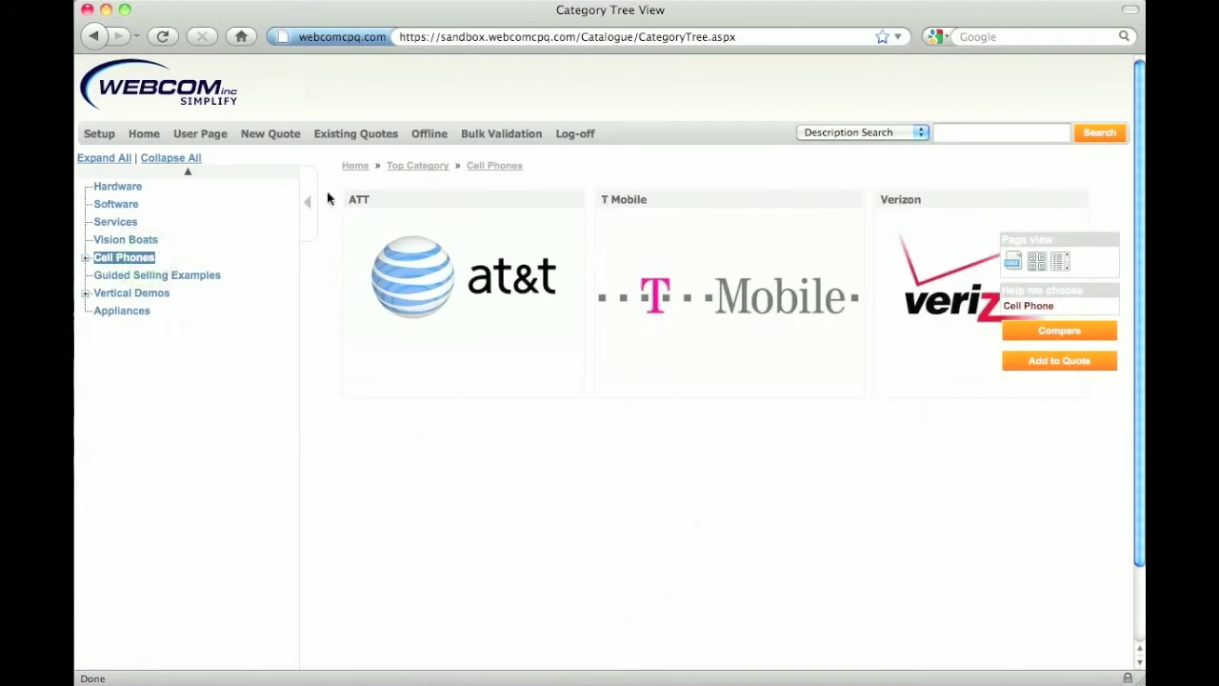
pyautogui.click(308, 203)
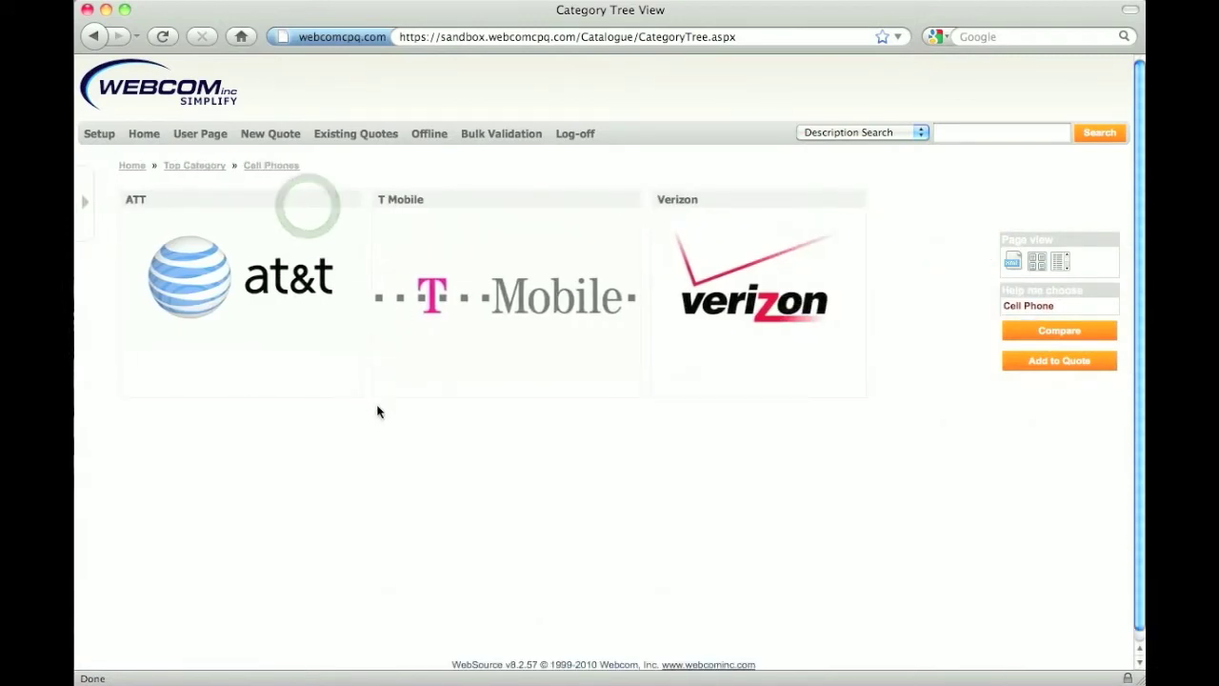
pyautogui.click(1012, 310)
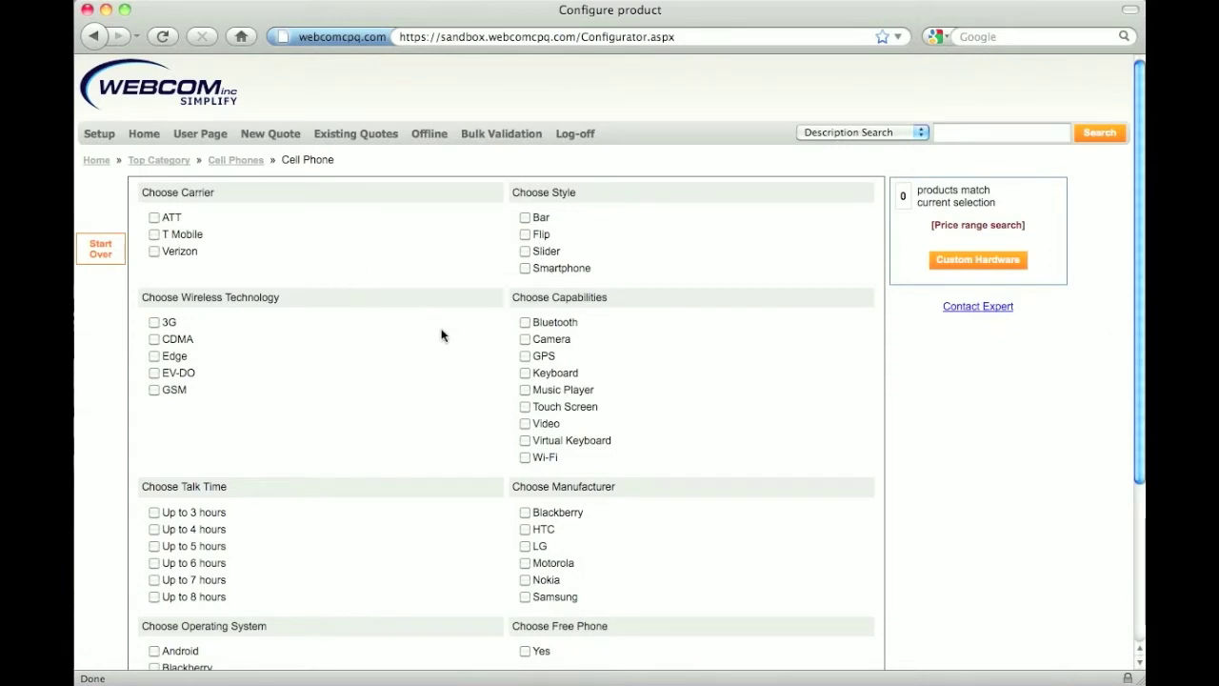
pyautogui.click(168, 163)
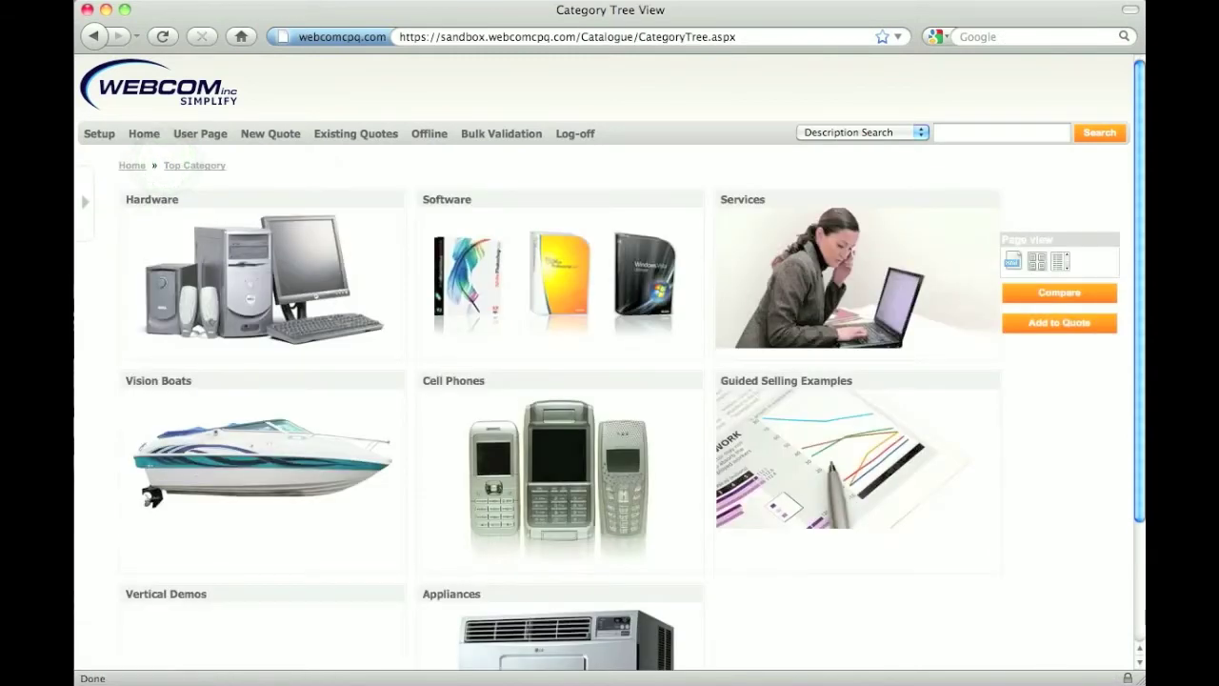
# Open the Hardware category and tick Add to Quote for the SMB Extended Warranty and Router
pyautogui.click(311, 281)
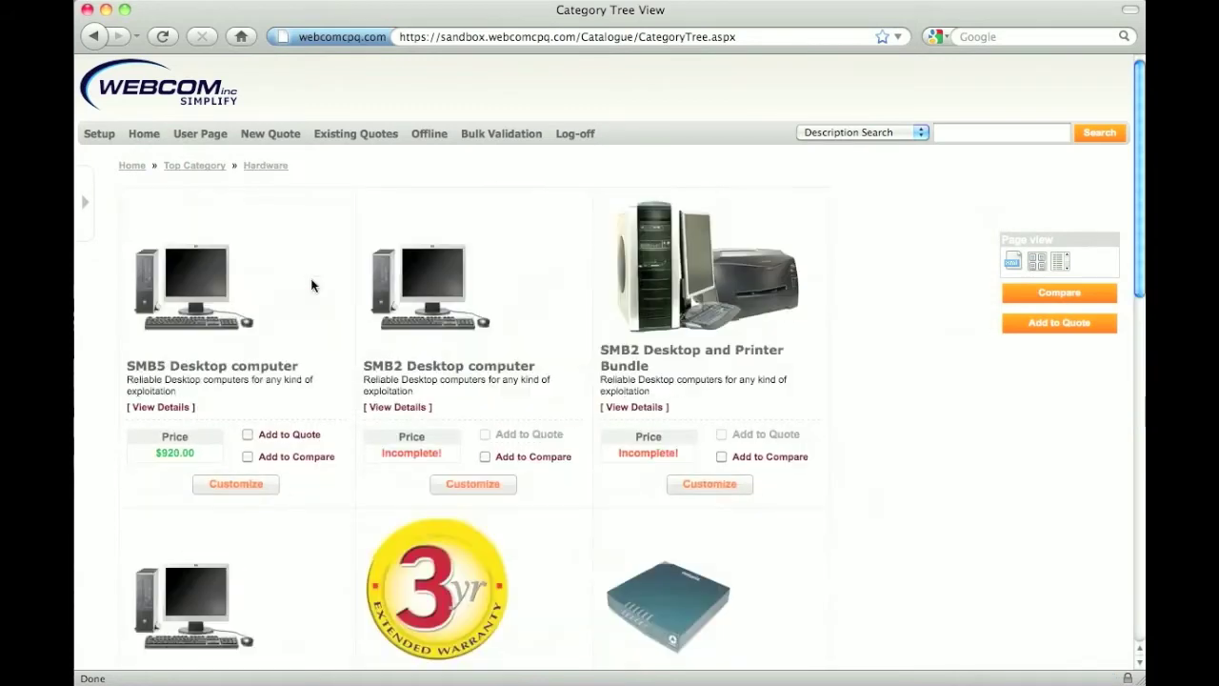
pyautogui.scroll(-2, 399, 406)
pyautogui.scroll(-3, 400, 405)
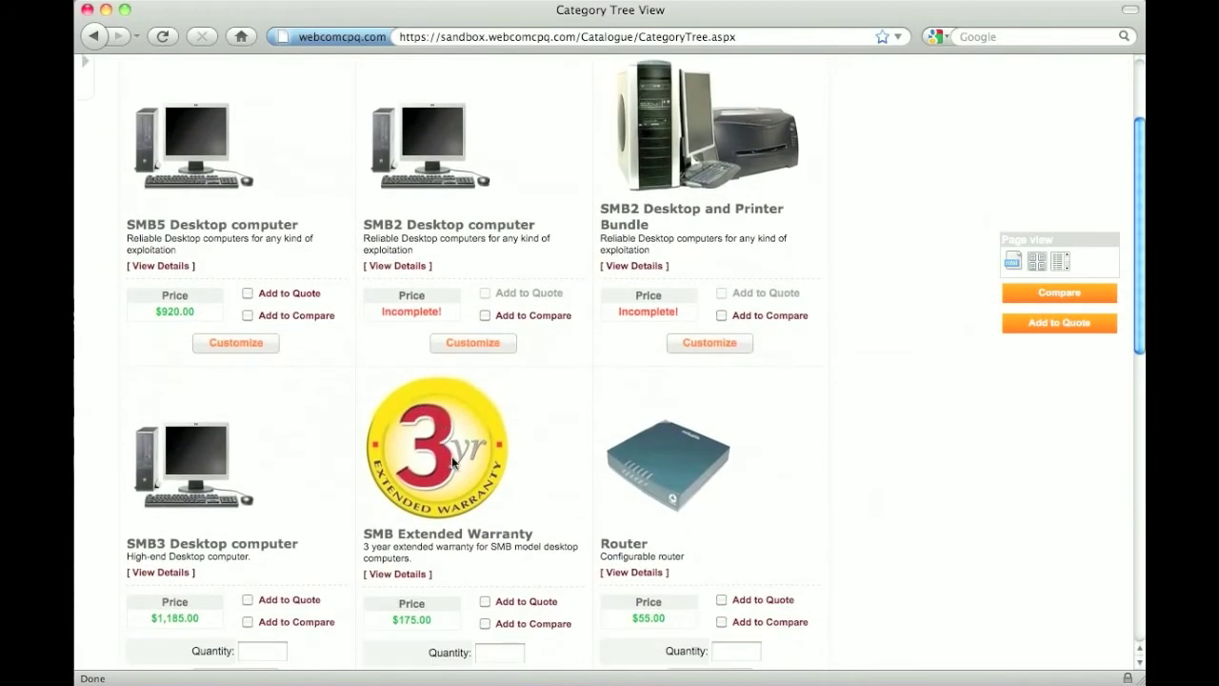
pyautogui.click(514, 602)
pyautogui.click(762, 599)
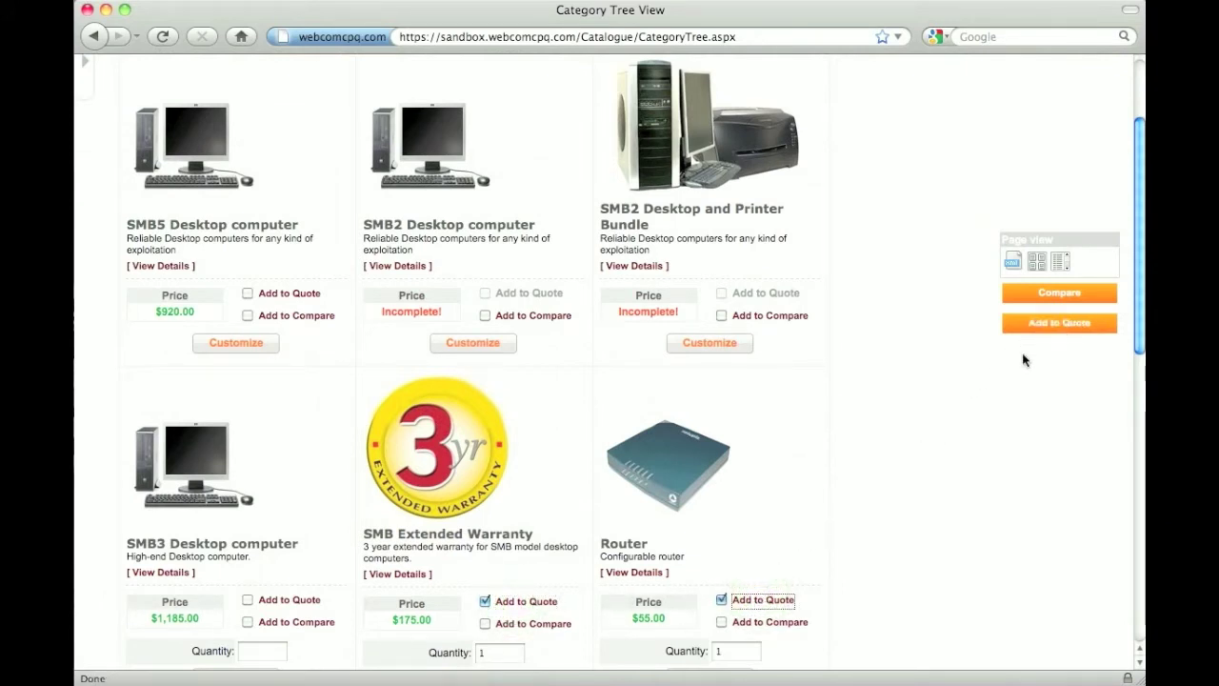
# Untick the Router and SMB Extended Warranty, then start configuring the SMB2 Desktop
pyautogui.click(762, 600)
pyautogui.click(526, 601)
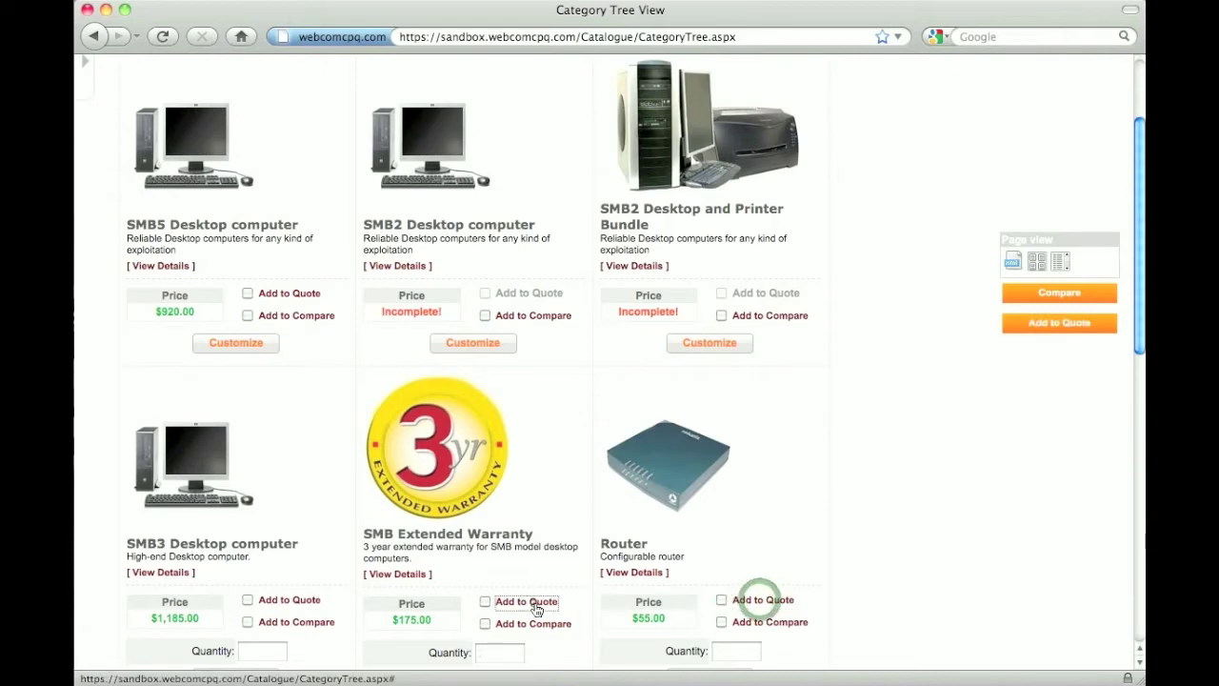
pyautogui.click(471, 345)
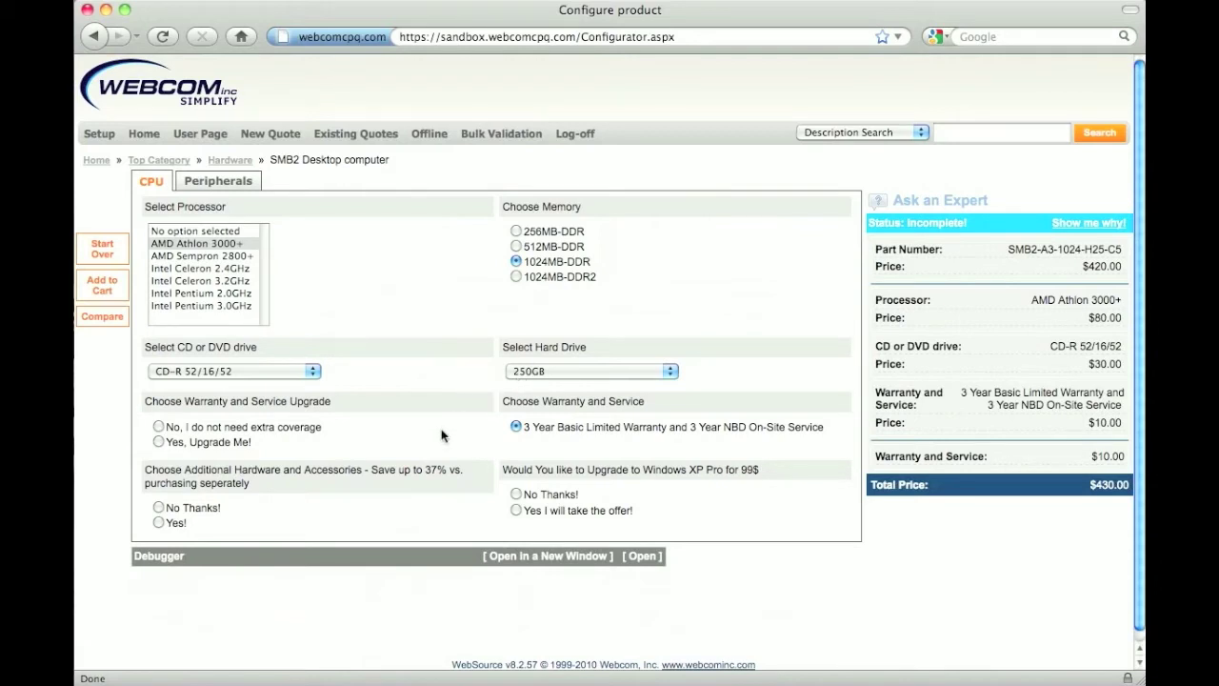
# Decline extra coverage, accessories and the XP Pro upgrade, then add the SMB2 Desktop to the quote
pyautogui.click(159, 427)
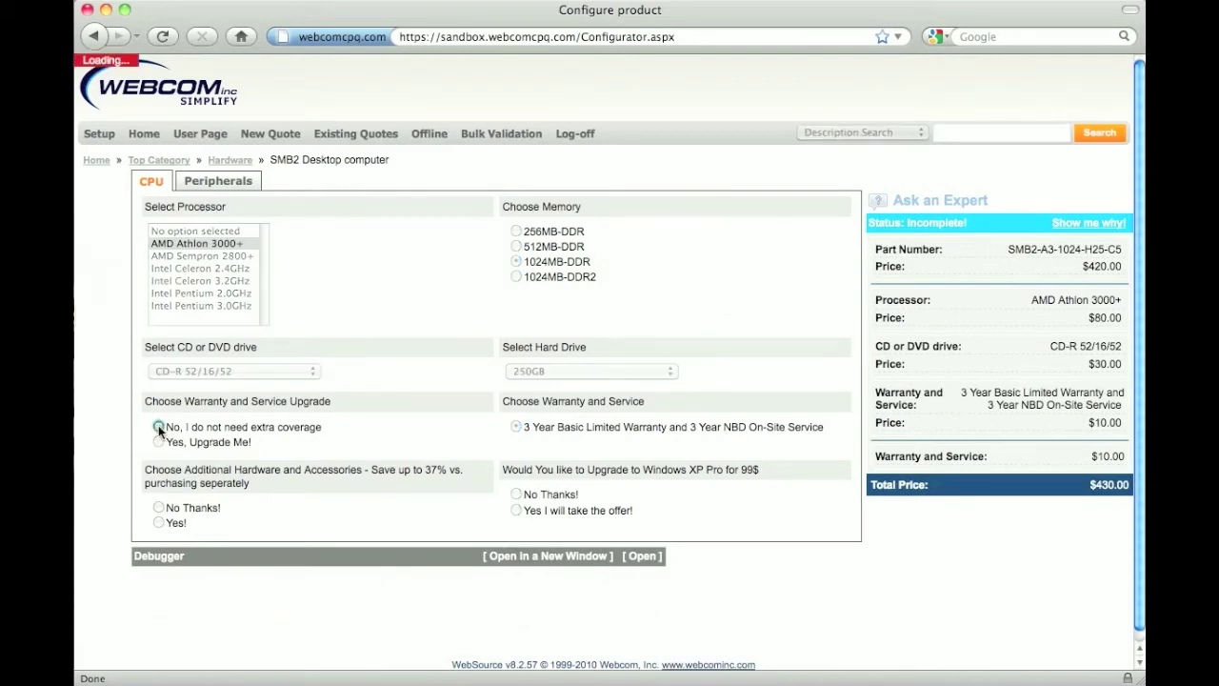
pyautogui.click(158, 507)
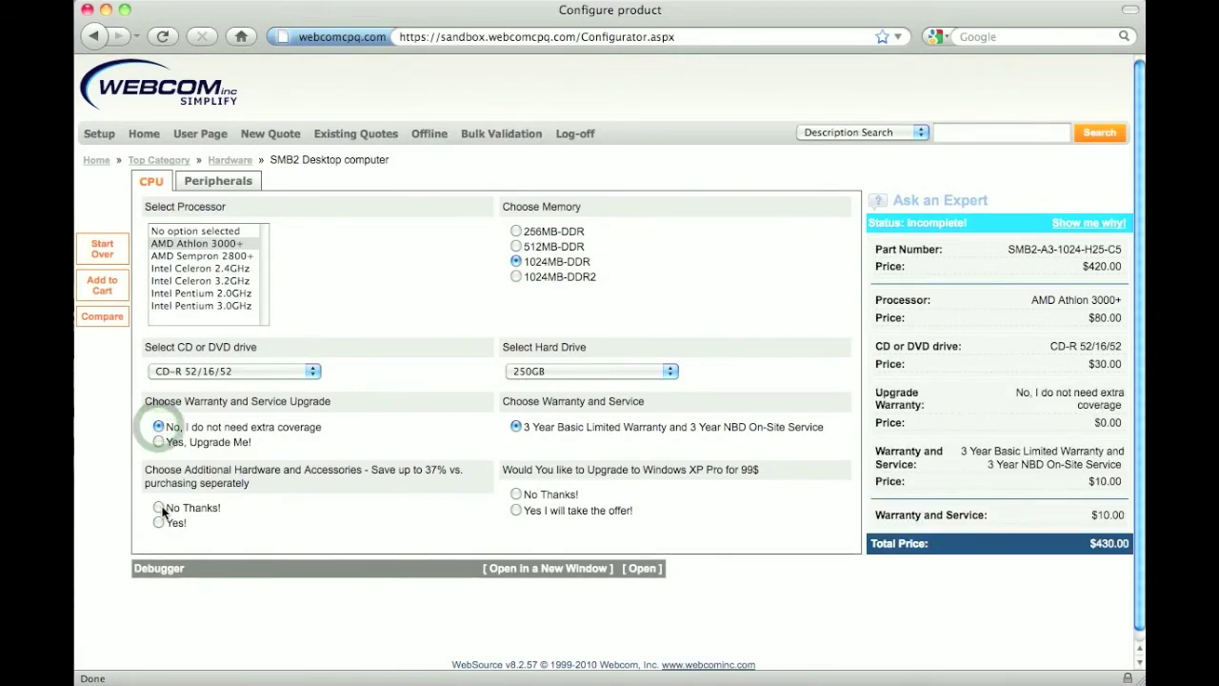
pyautogui.click(515, 493)
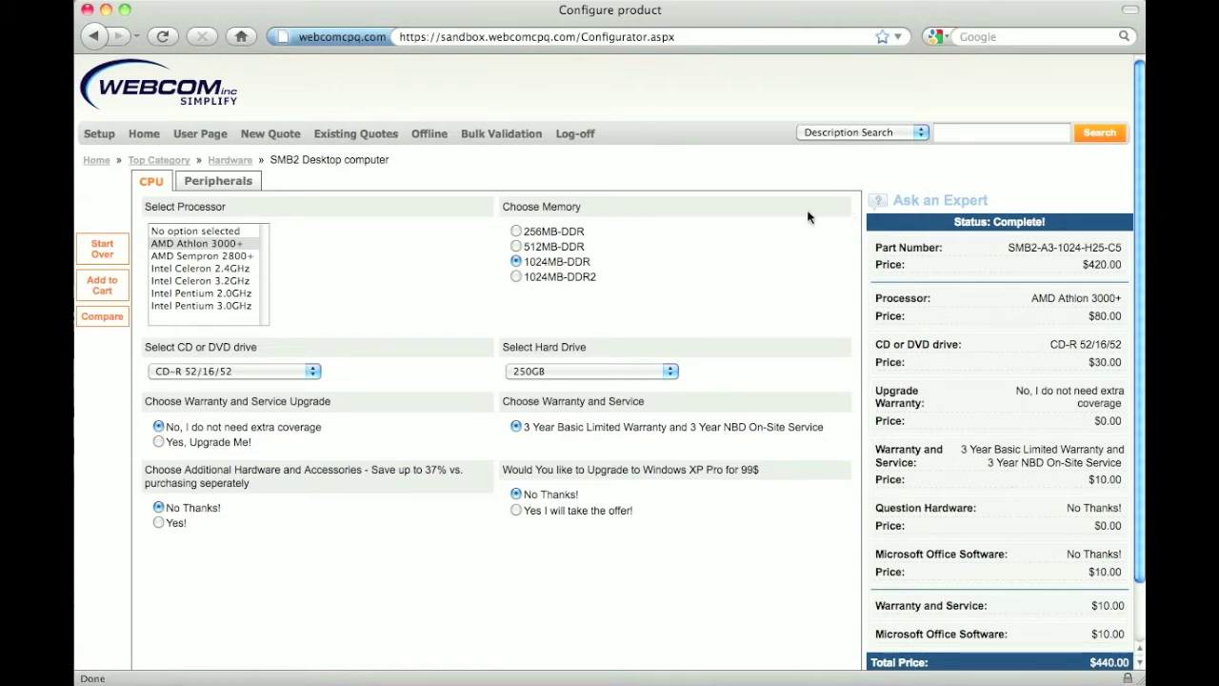
pyautogui.click(99, 297)
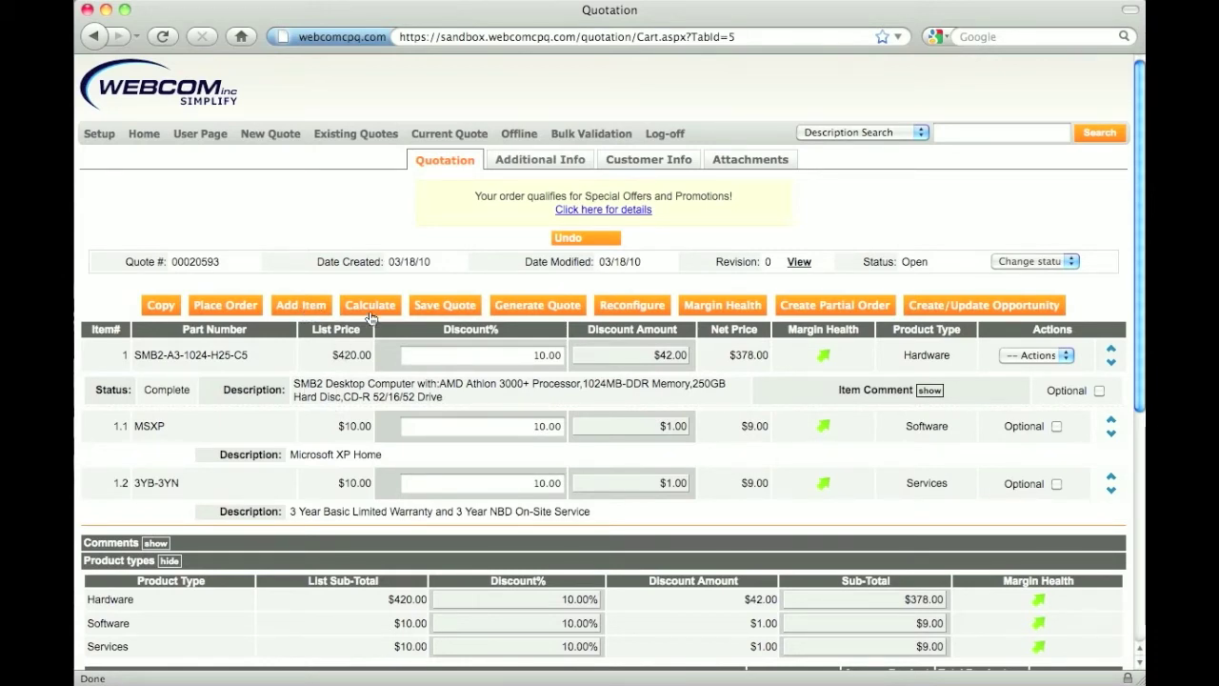
# Open item 1's Actions dropdown and close it without choosing an action
pyautogui.click(1059, 358)
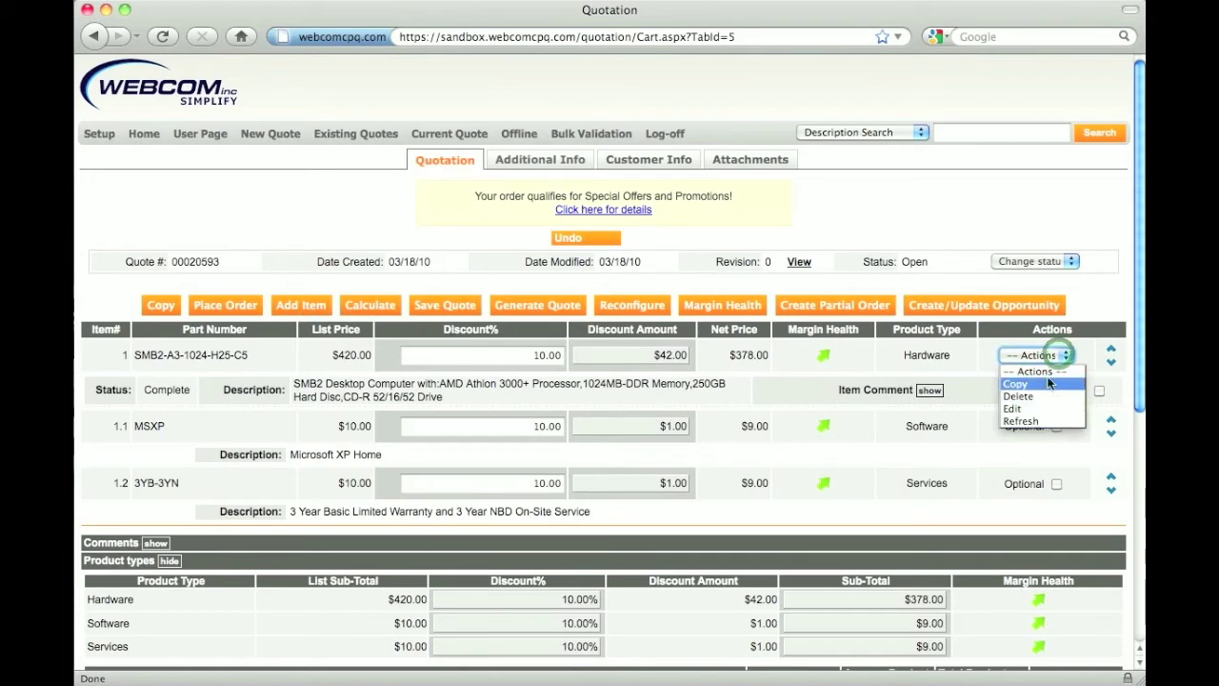
pyautogui.click(1092, 440)
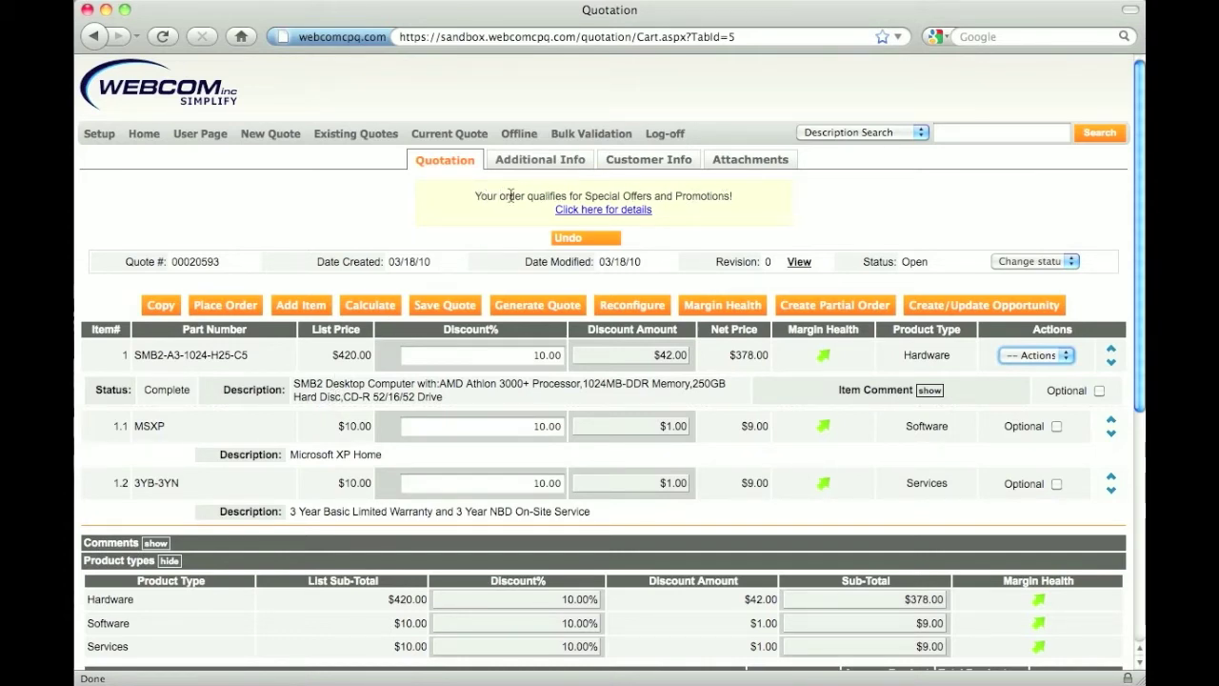
# Check the special offer, then apply a 15% discount to the SMB2 desktop line and recalculate
pyautogui.click(601, 217)
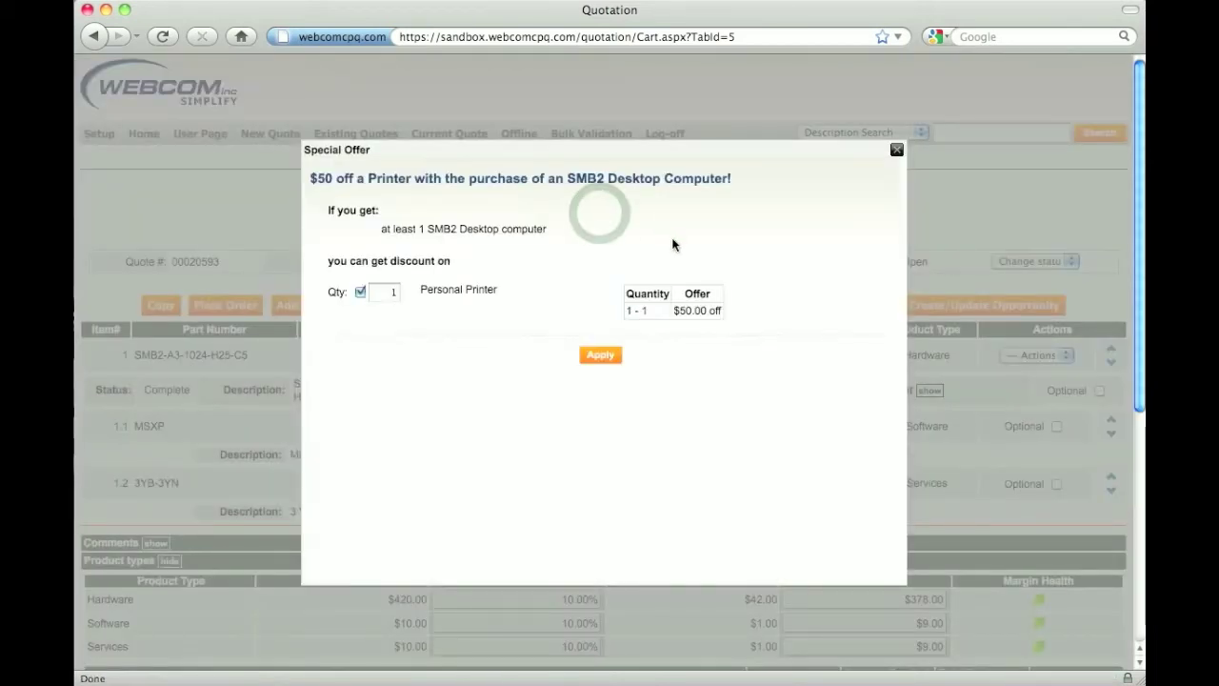
pyautogui.click(897, 150)
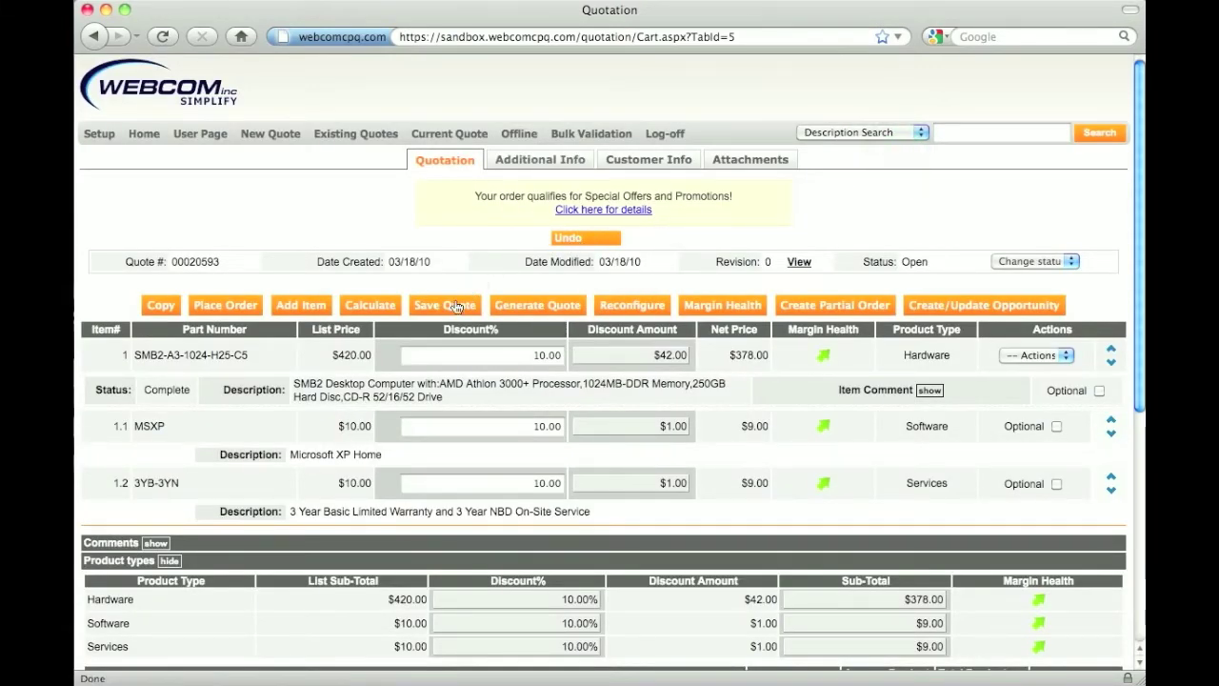
pyautogui.doubleClick(546, 355)
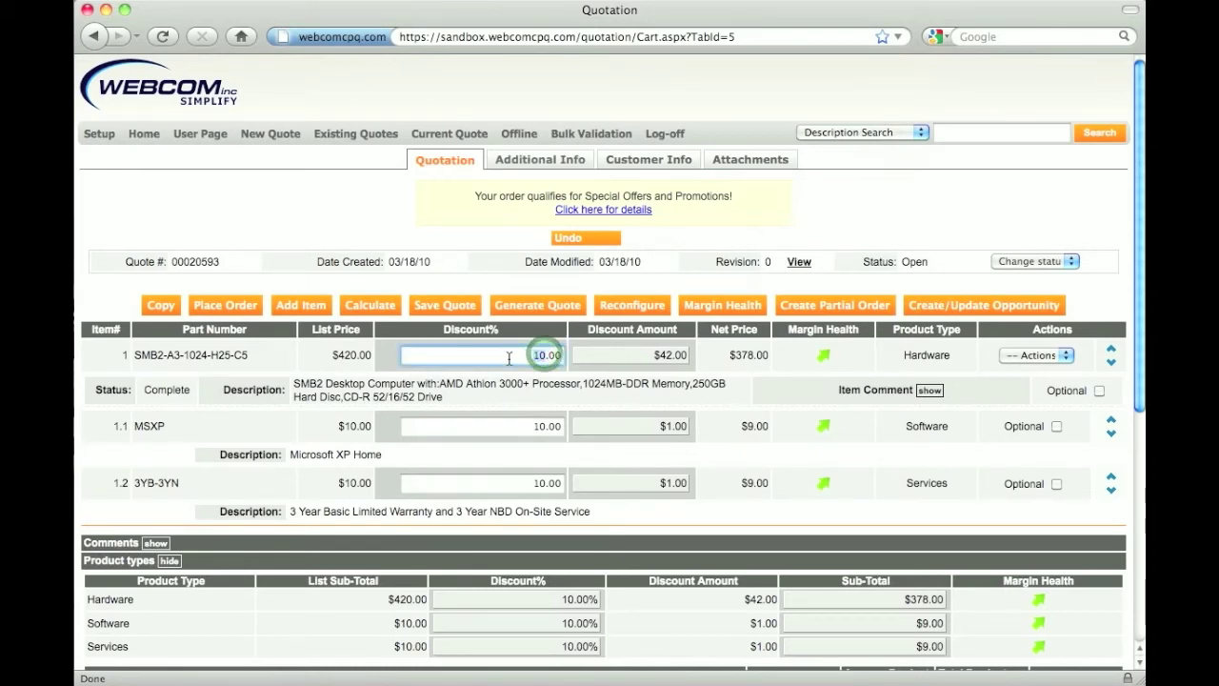
pyautogui.write('15')
pyautogui.click(367, 303)
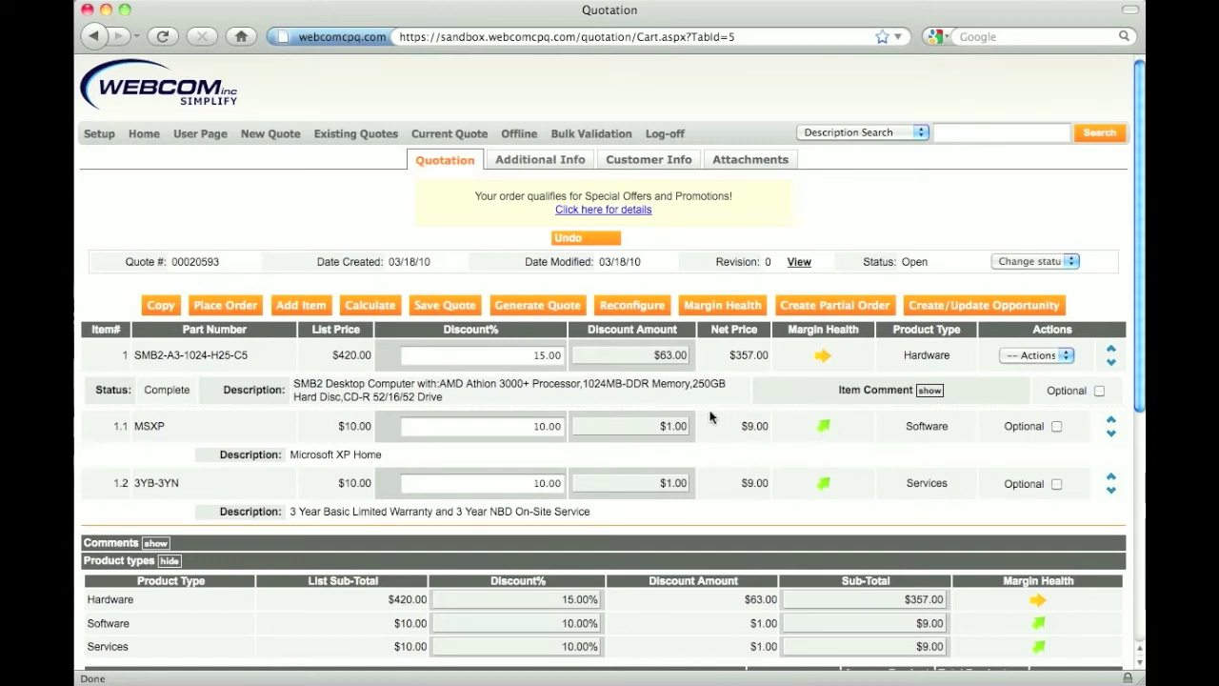
pyautogui.click(653, 430)
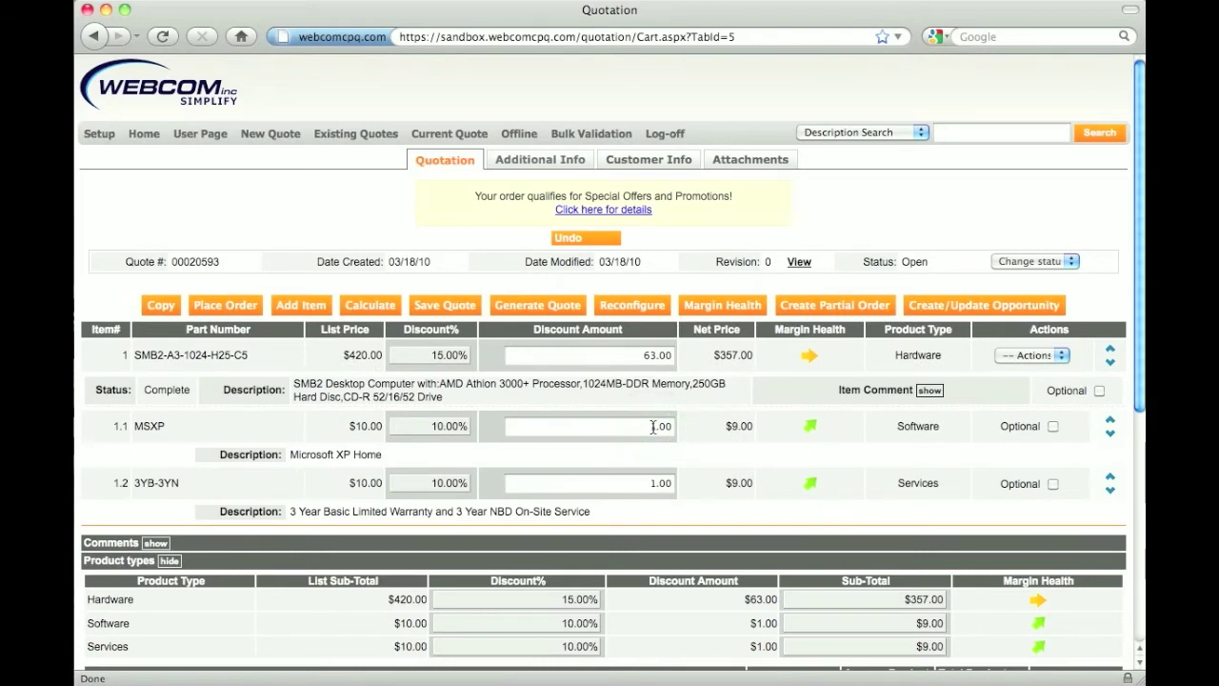
# Set the MSXP line's discount amount to 3, recalculate, and review the approval rule
pyautogui.click(654, 426)
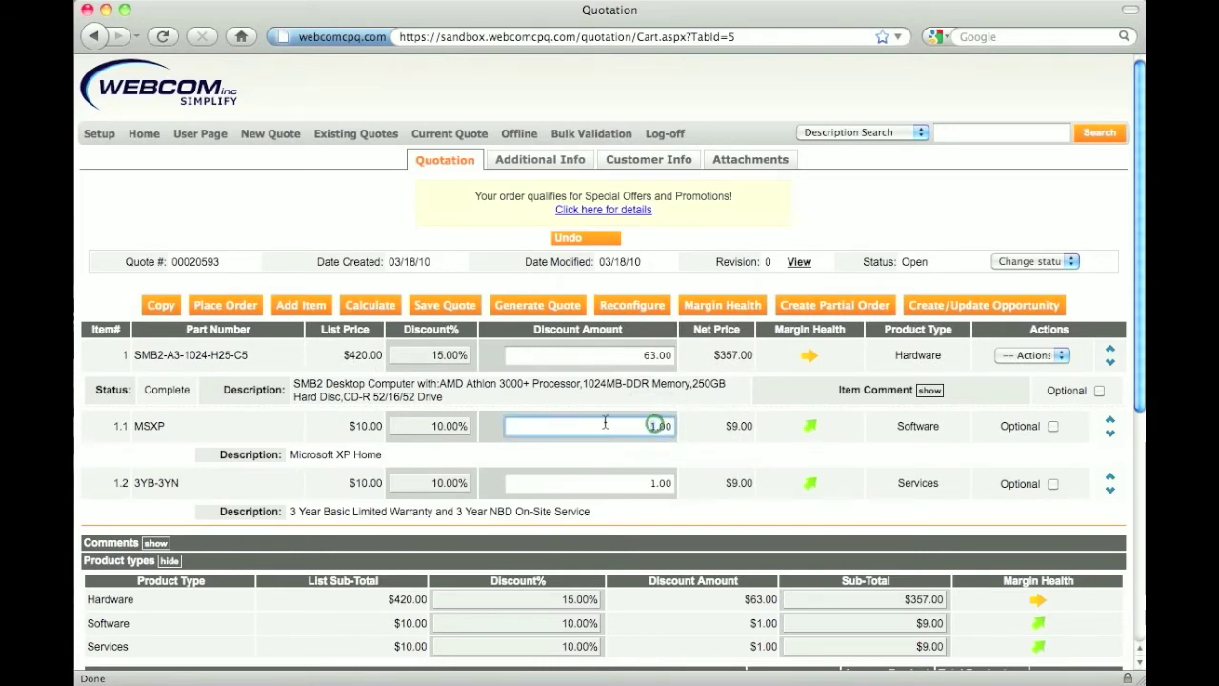
pyautogui.press('BackSpace')
pyautogui.write('3')
pyautogui.click(388, 315)
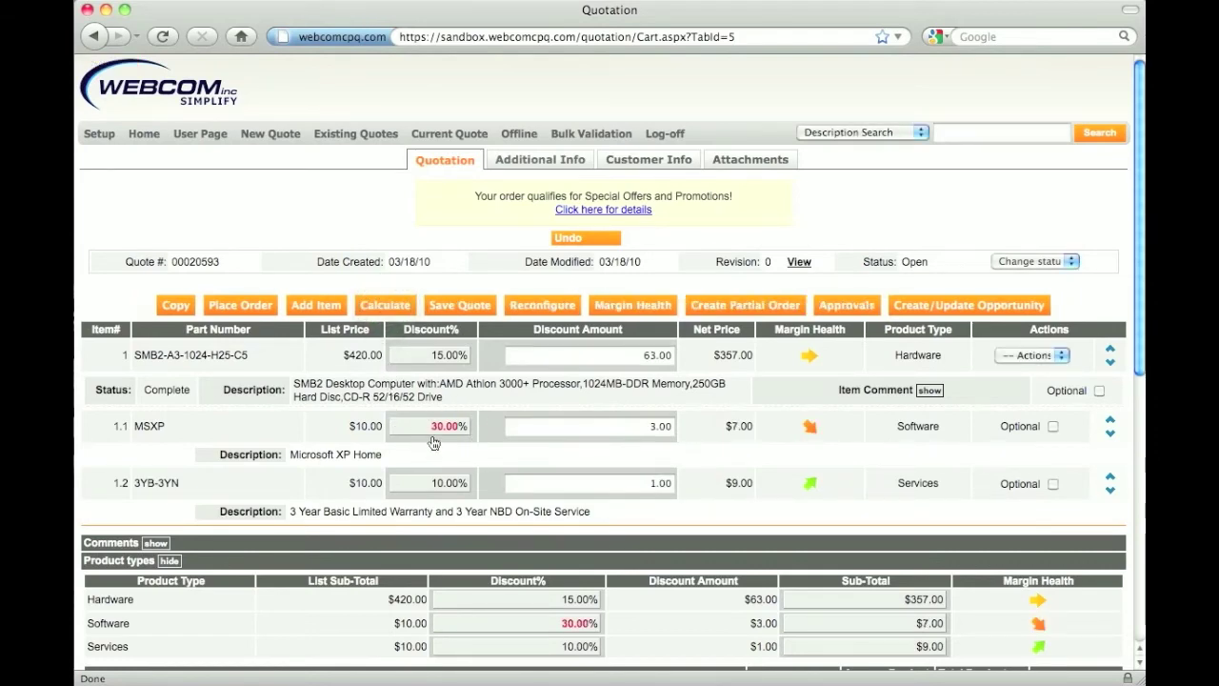
pyautogui.scroll(-5, 438, 444)
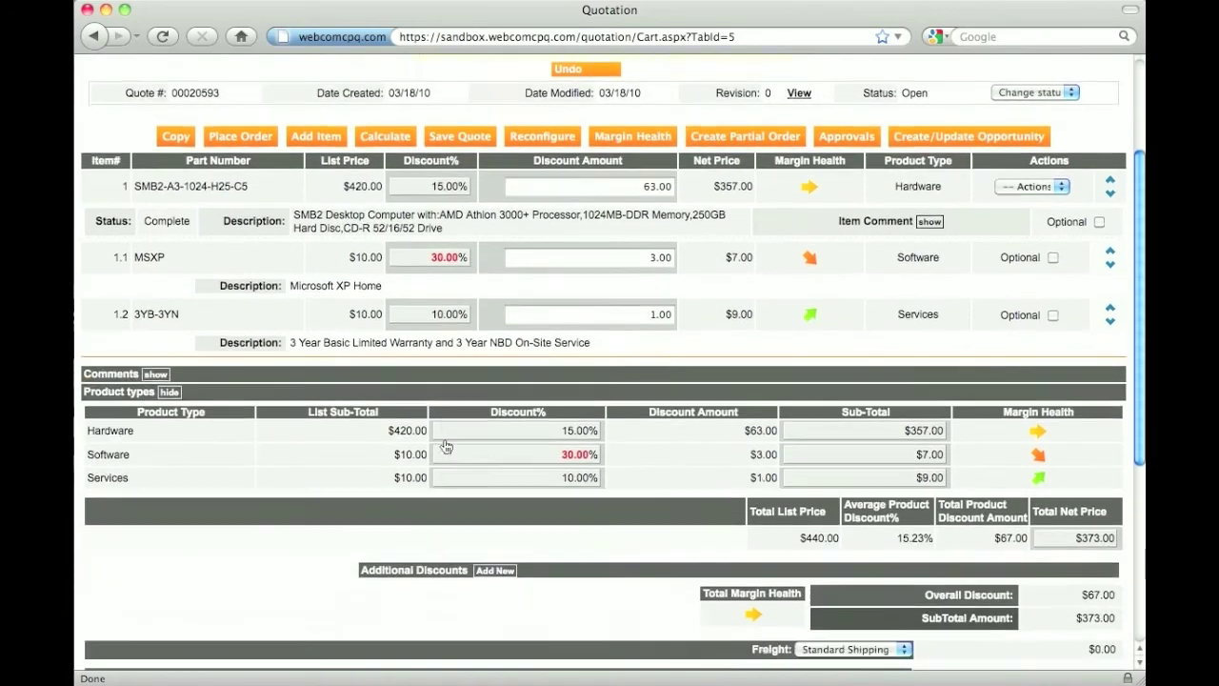
pyautogui.scroll(-8, 446, 445)
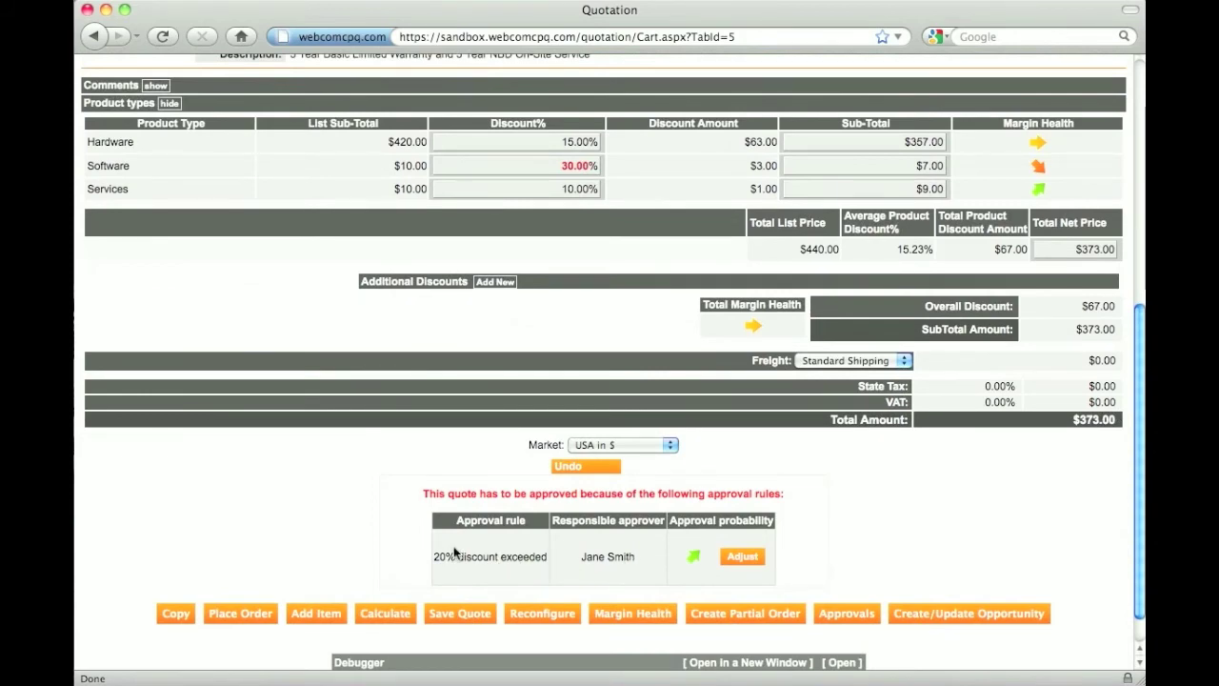
pyautogui.scroll(1, 455, 552)
pyautogui.scroll(5, 455, 550)
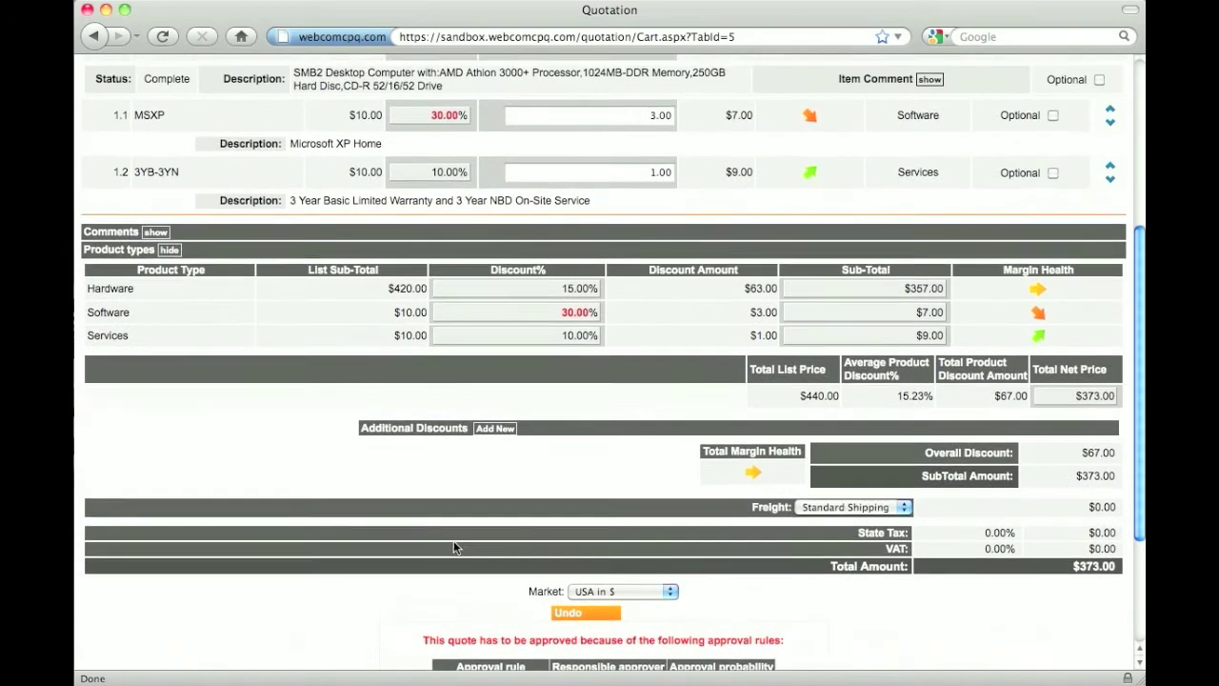
pyautogui.scroll(3, 456, 544)
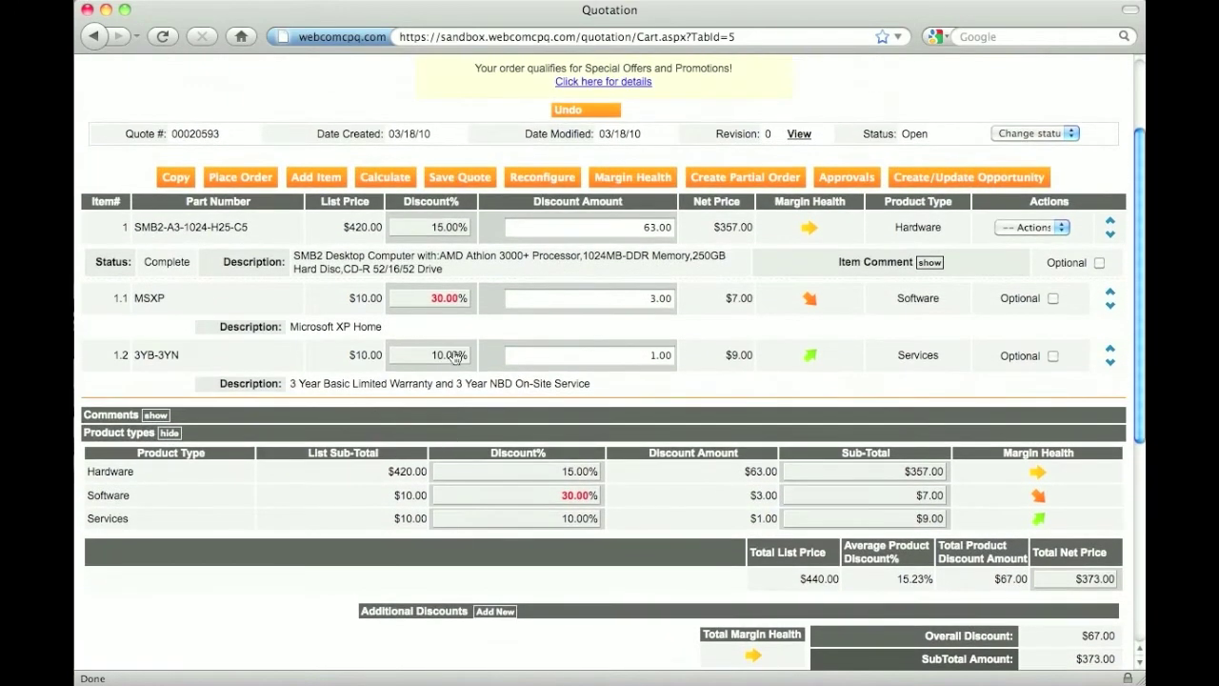
# Lower the MSXP discount amount to 2 and recalculate the quote
pyautogui.moveTo(655, 297); pyautogui.dragTo(622, 297)
pyautogui.write('2')
pyautogui.click(387, 181)
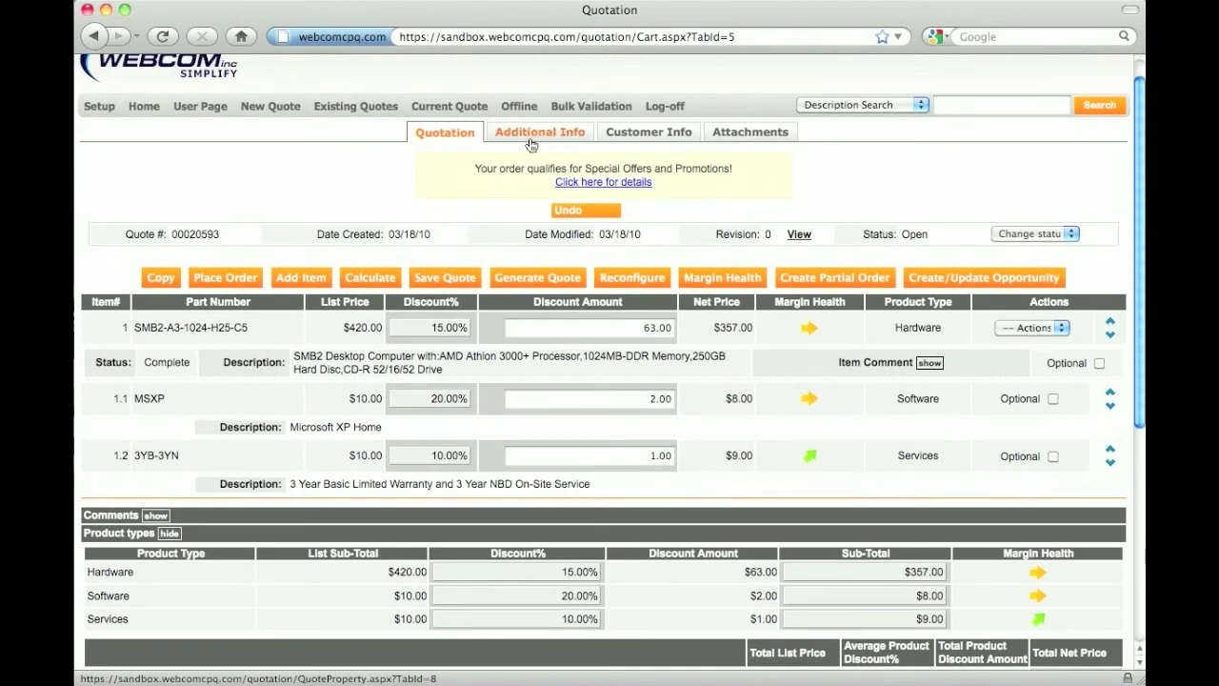
pyautogui.click(532, 138)
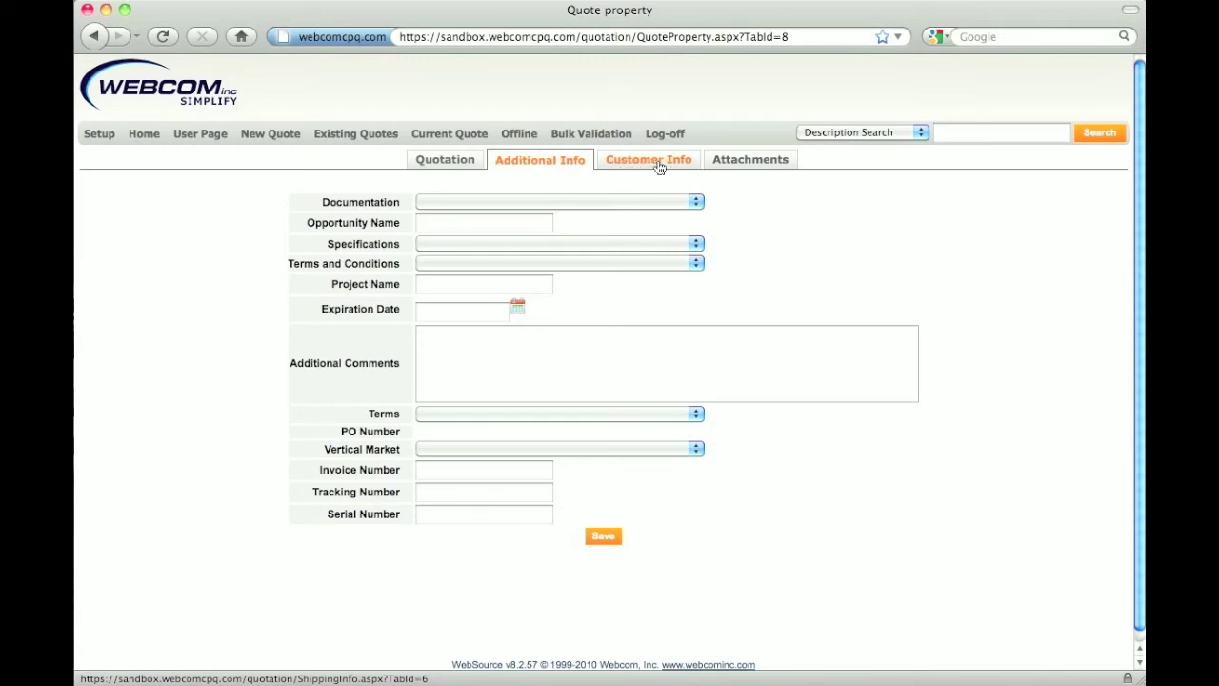
pyautogui.click(454, 160)
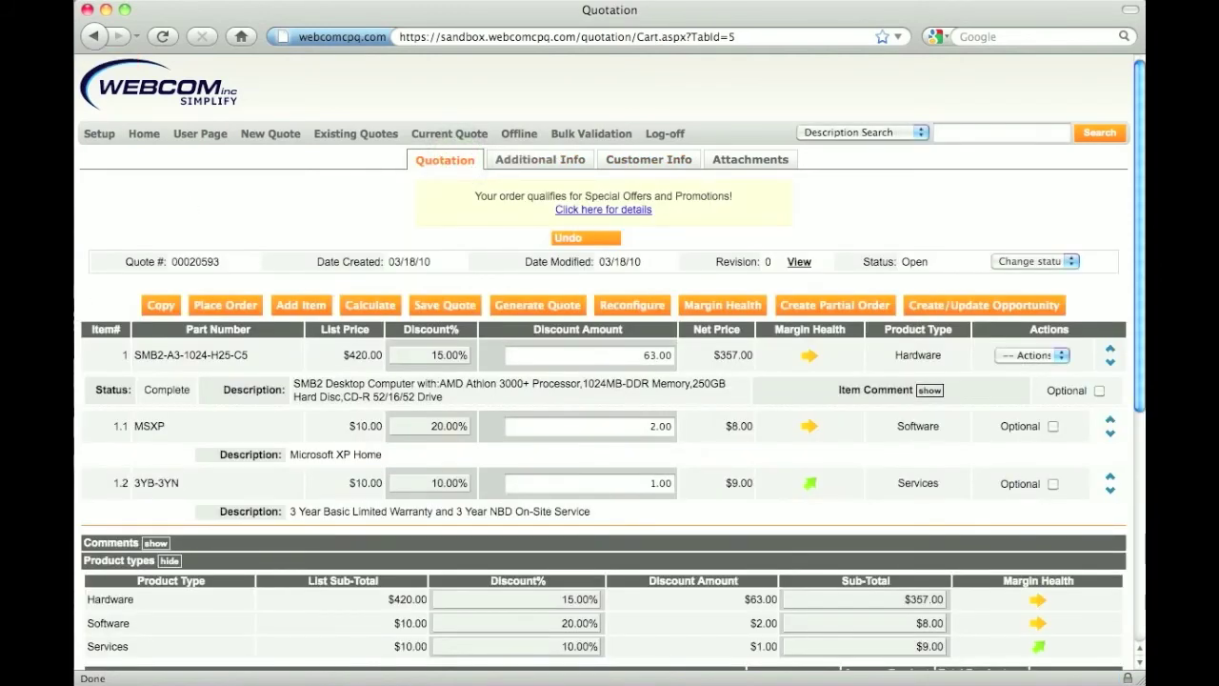
# Generate the quote document using the Quote With Terms template
pyautogui.click(535, 311)
pyautogui.click(535, 309)
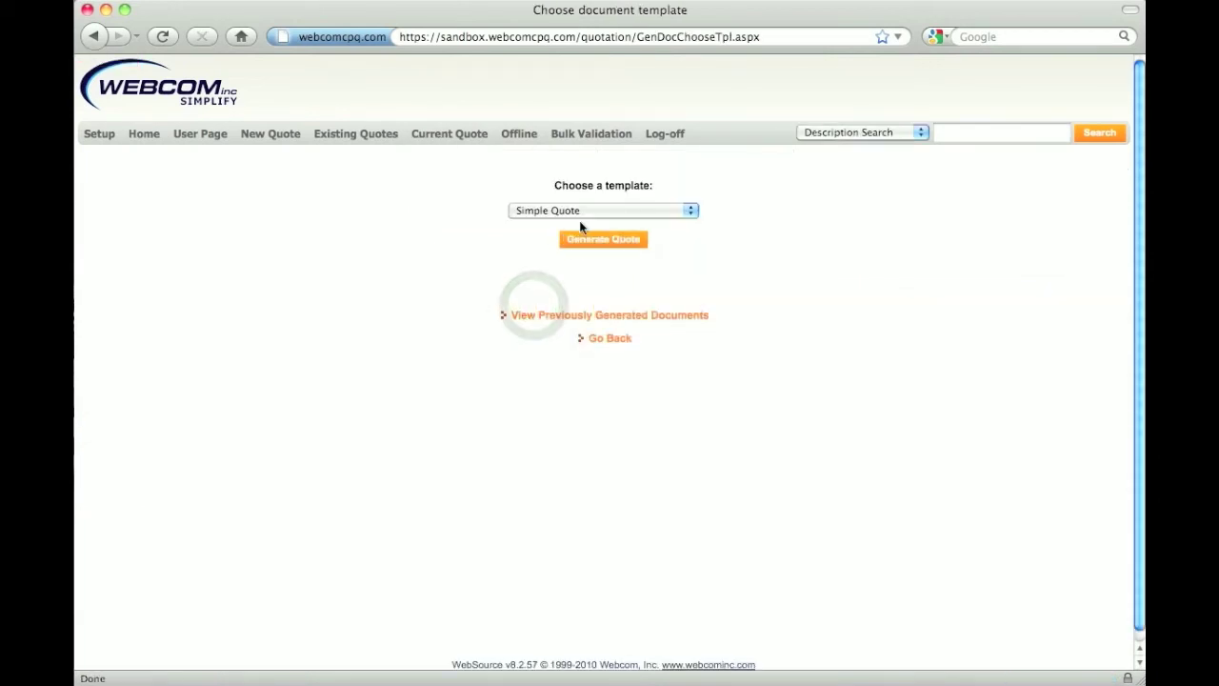
pyautogui.click(579, 211)
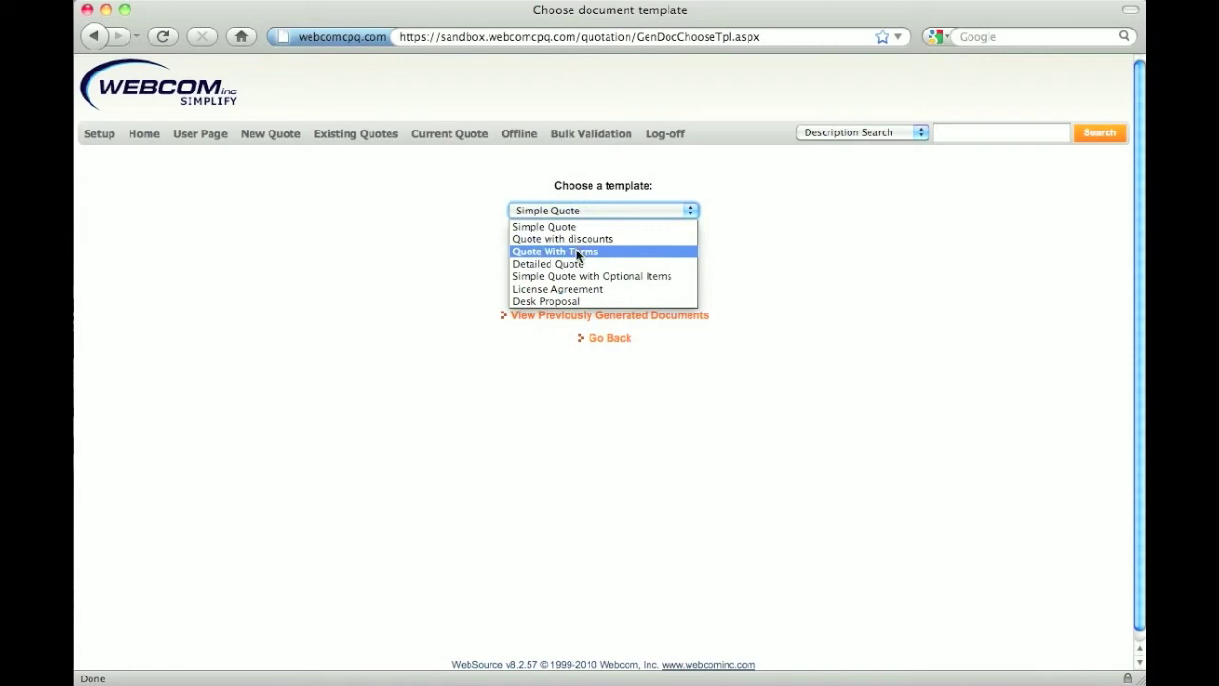
pyautogui.click(577, 253)
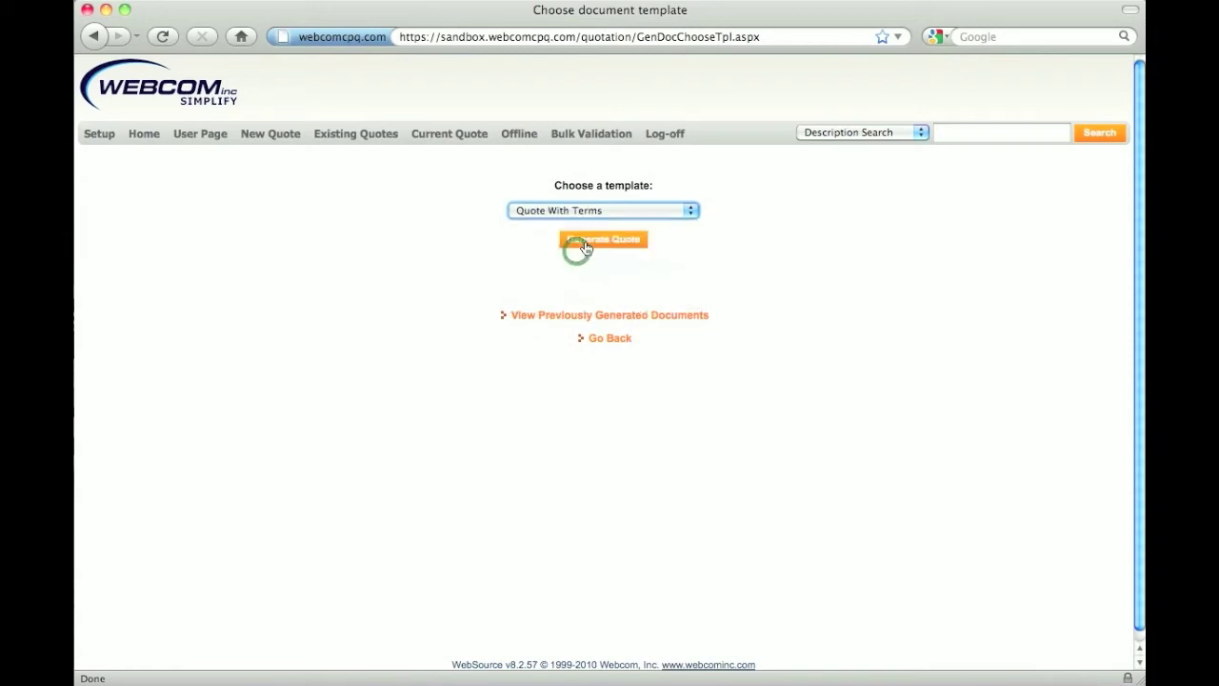
pyautogui.click(587, 244)
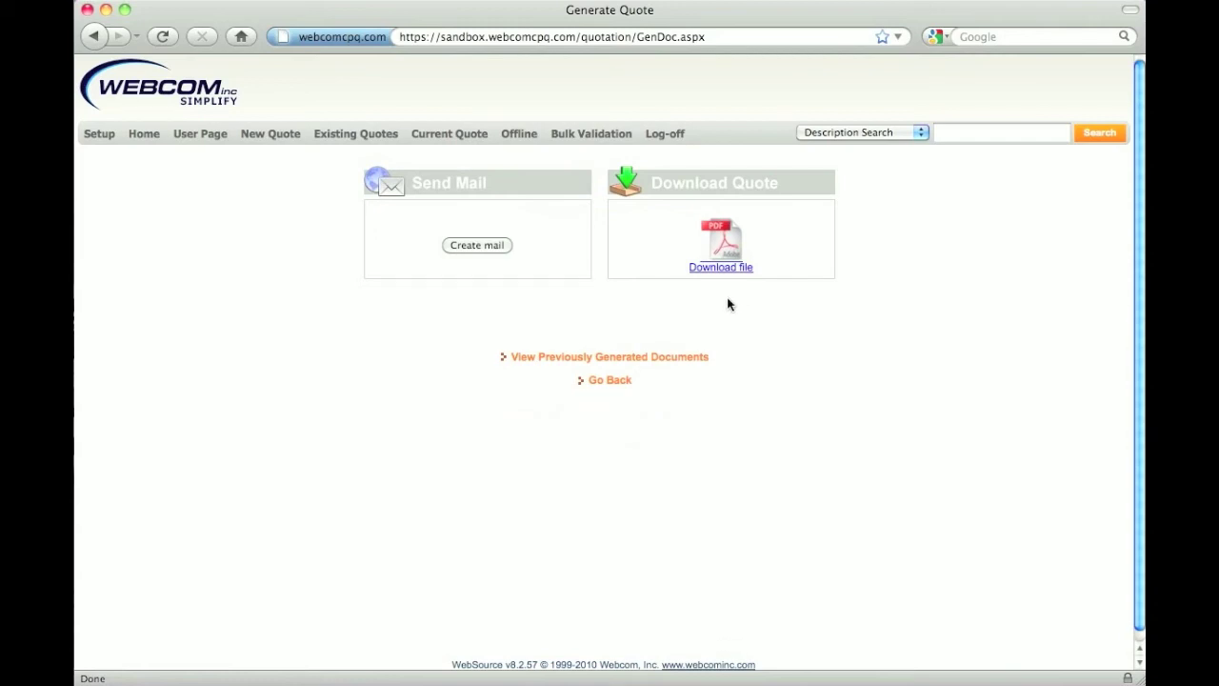
pyautogui.click(469, 247)
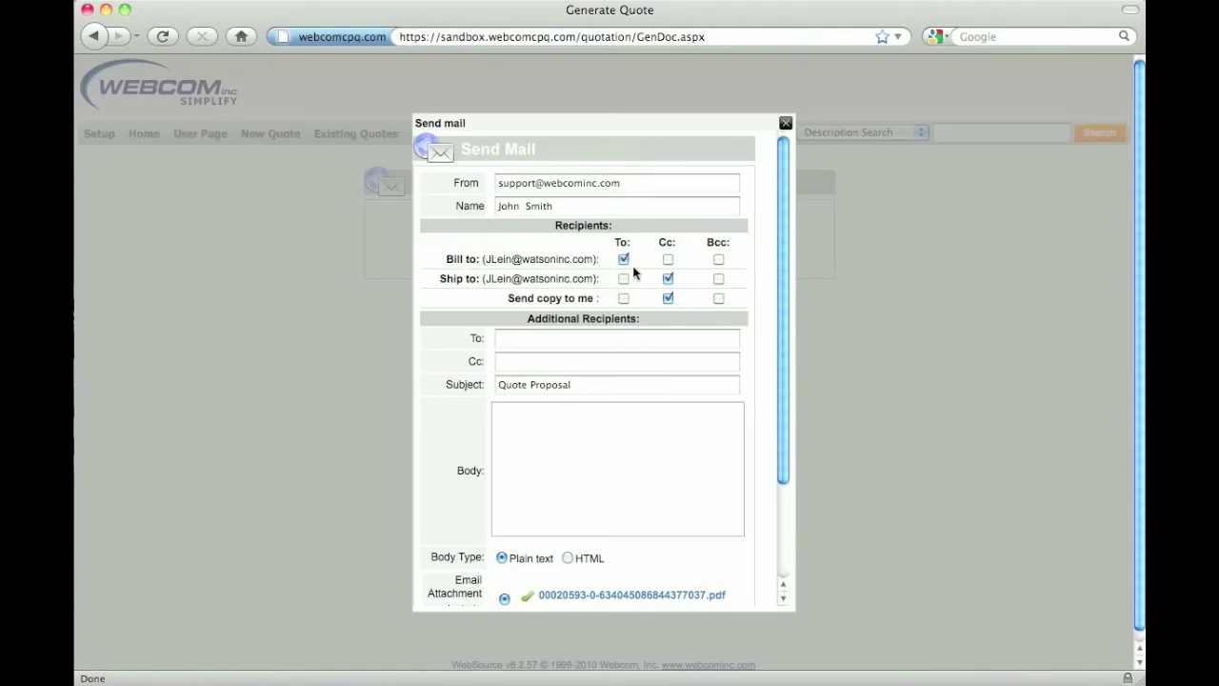
pyautogui.click(667, 277)
pyautogui.scroll(-3, 659, 317)
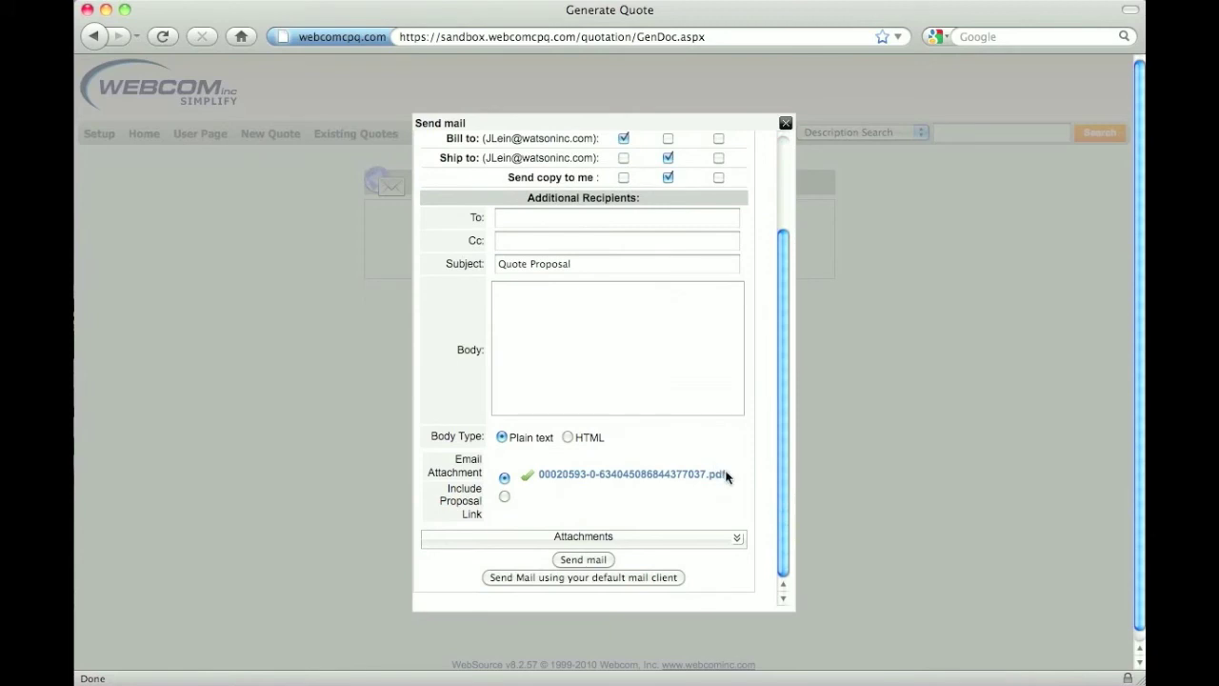
pyautogui.click(503, 497)
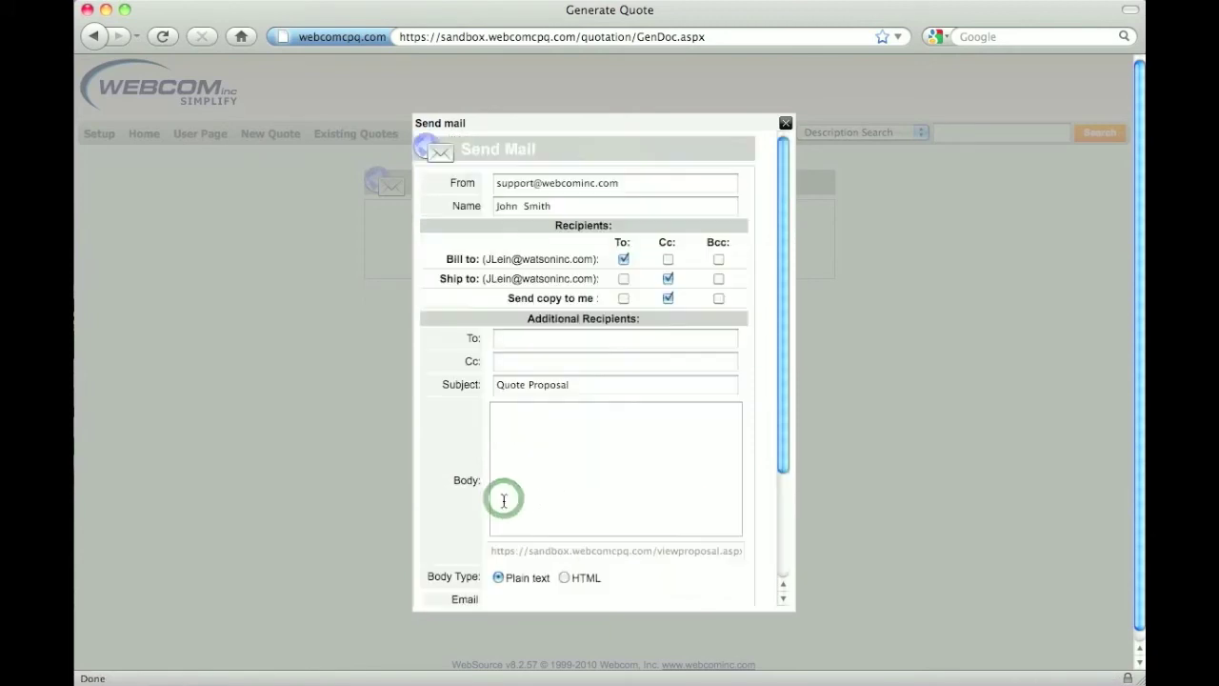
pyautogui.scroll(-3, 634, 462)
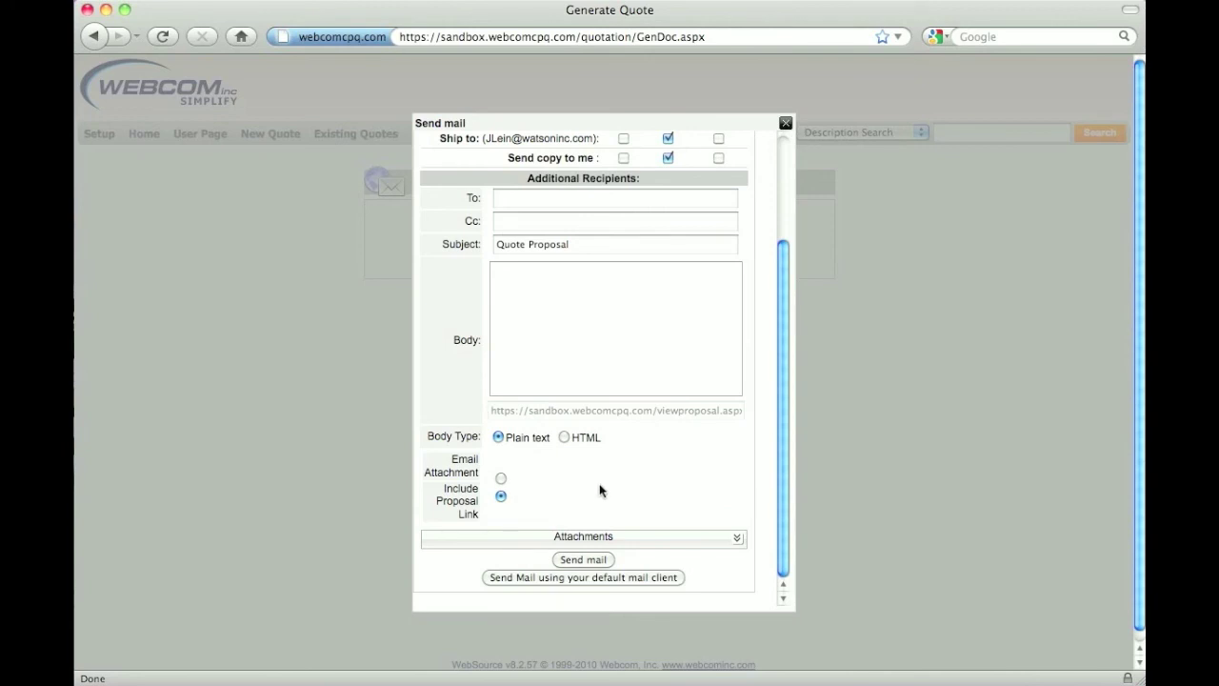
pyautogui.click(785, 124)
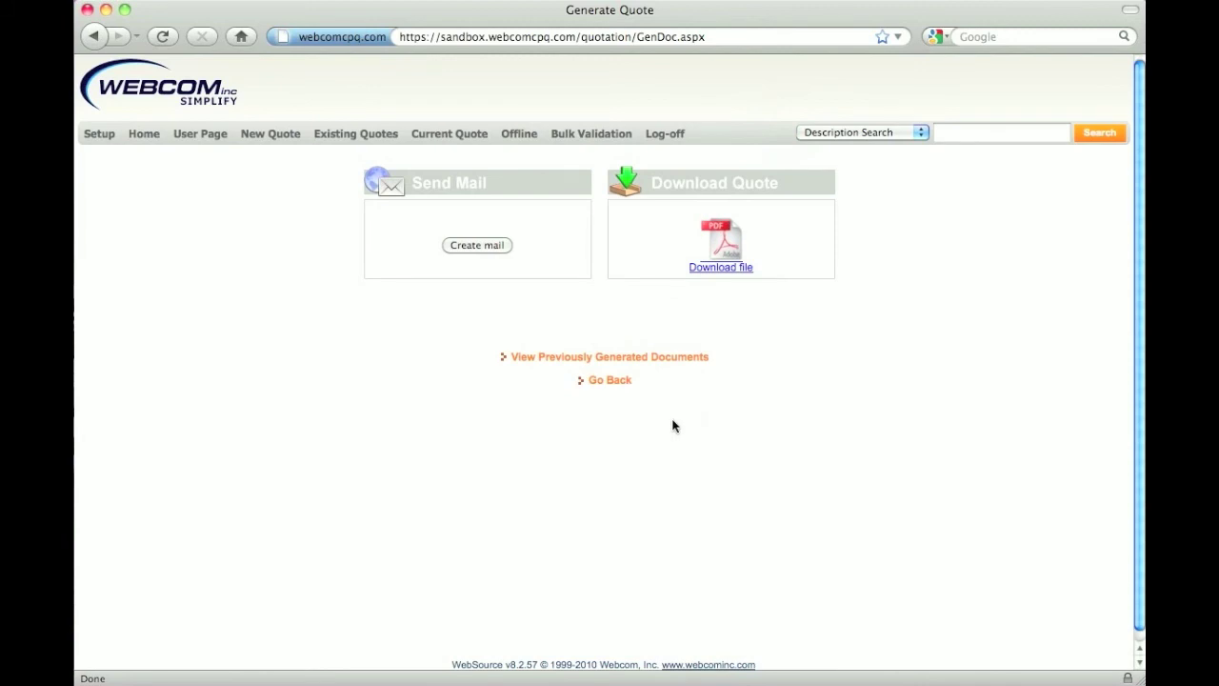
# Go back from the generated document to the quotation cart's line items
pyautogui.click(610, 385)
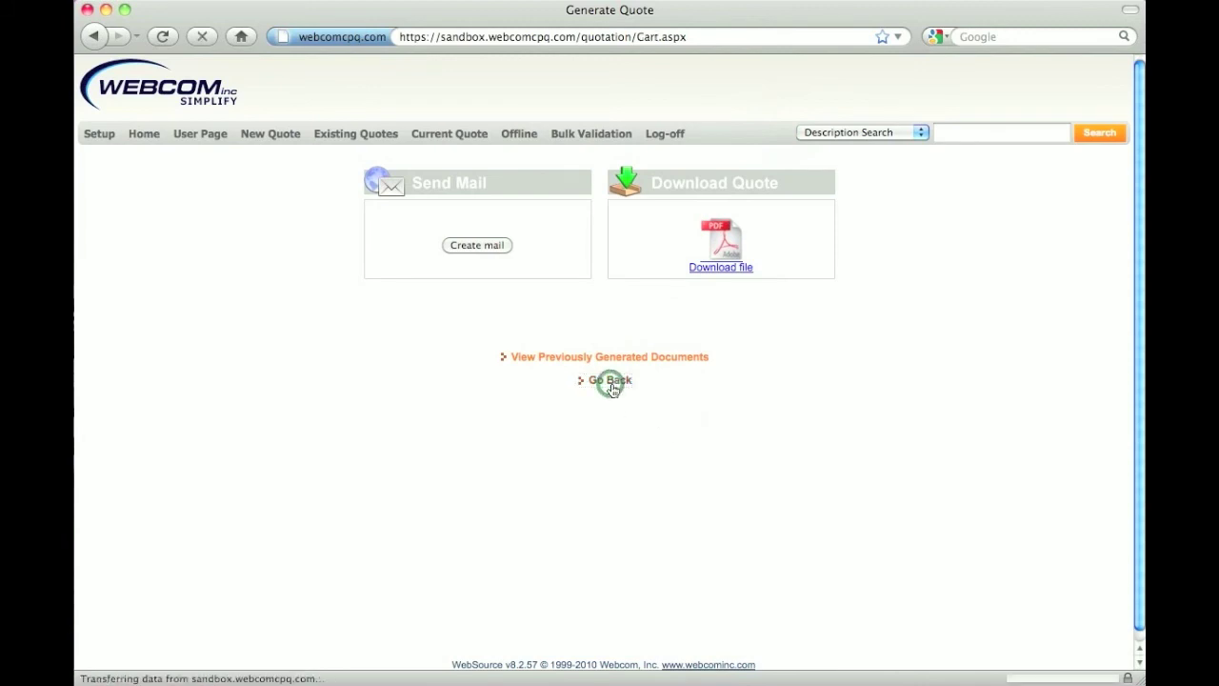